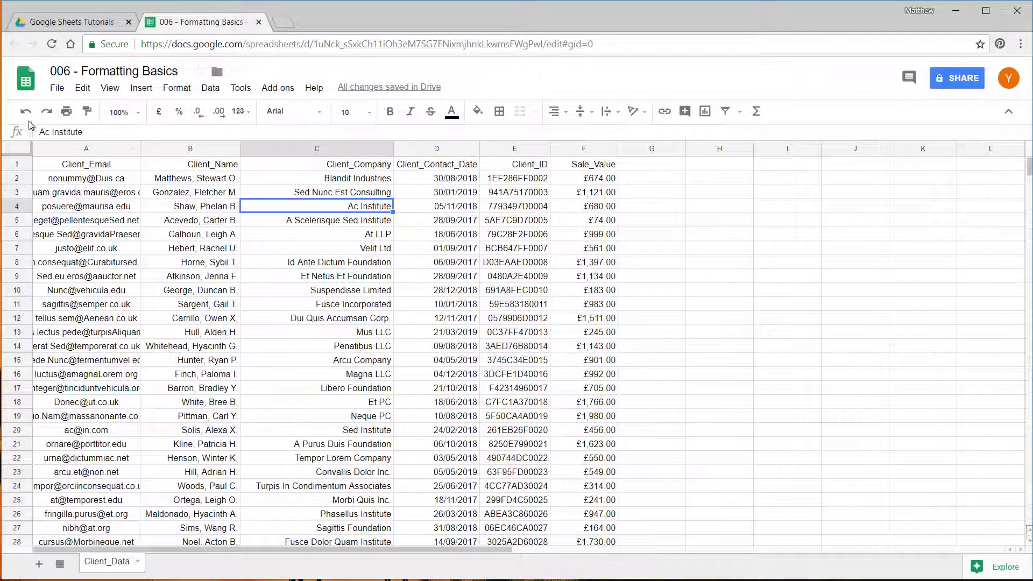
# - Make the header labels in A1:F1 bold
pyautogui.click(108, 184)
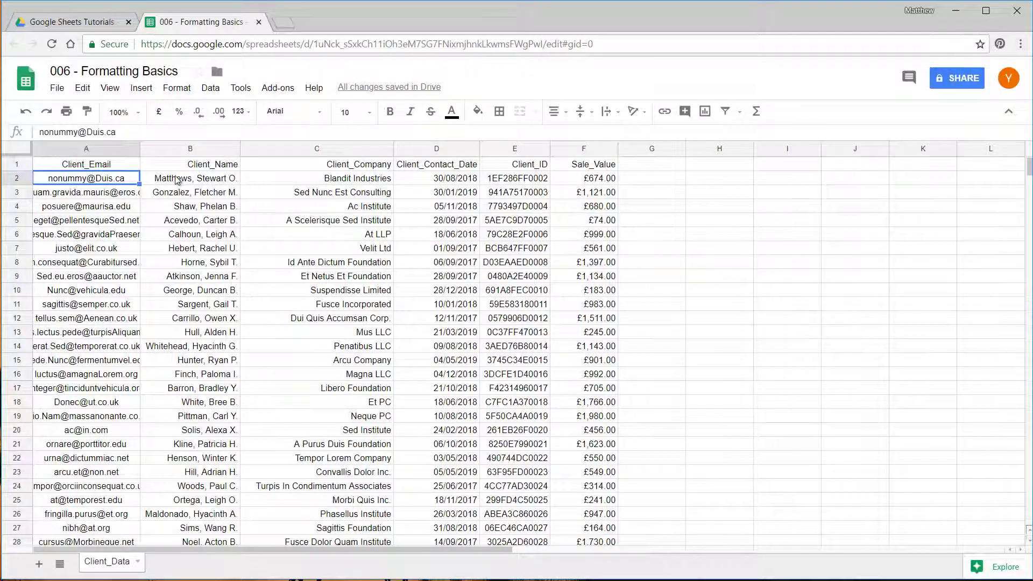
pyautogui.scroll(-9, 301, 263)
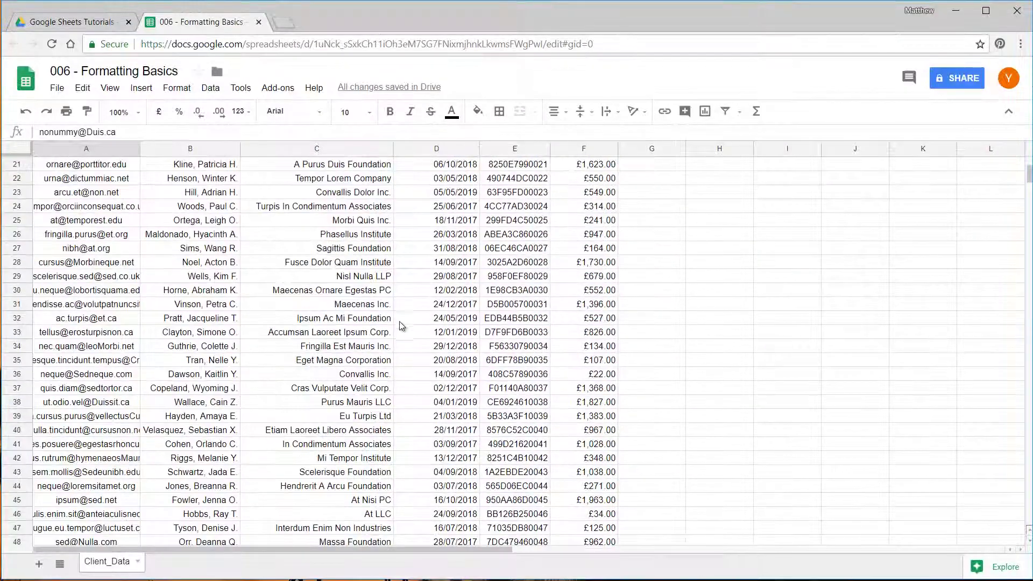
pyautogui.scroll(-6, 398, 328)
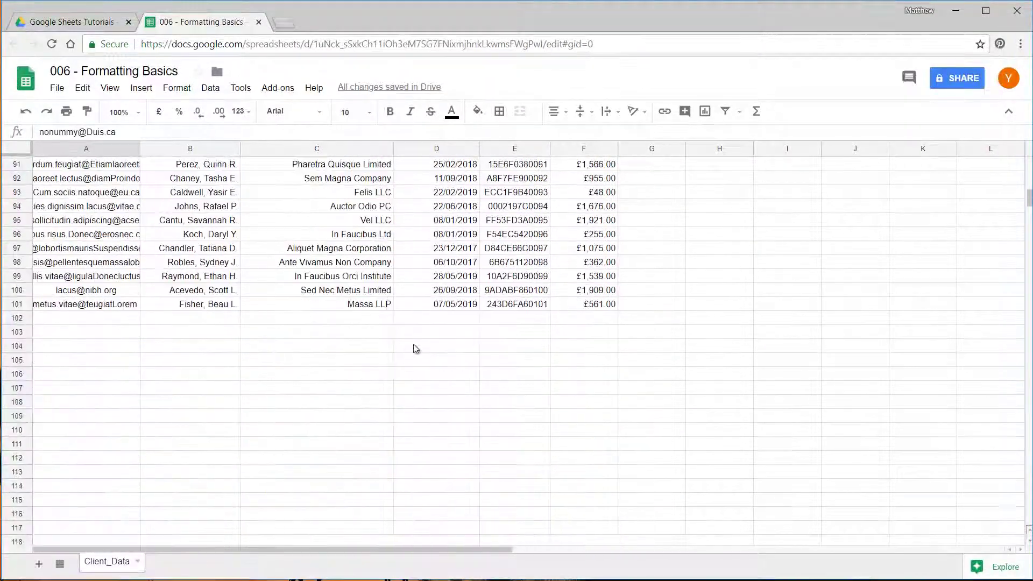
pyautogui.scroll(4, 417, 348)
pyautogui.scroll(13, 417, 348)
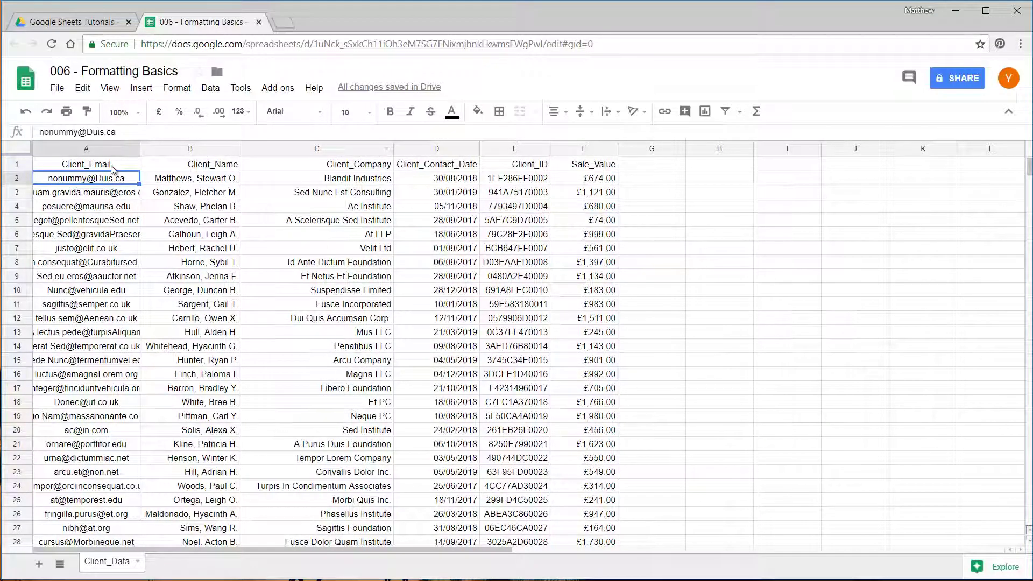
pyautogui.moveTo(109, 168); pyautogui.dragTo(581, 169)
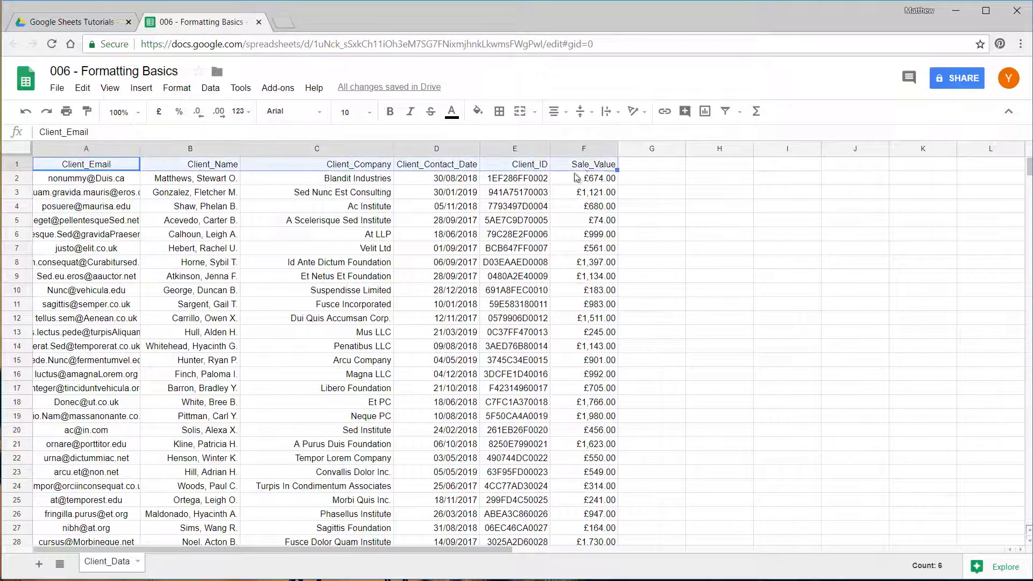
pyautogui.click(391, 114)
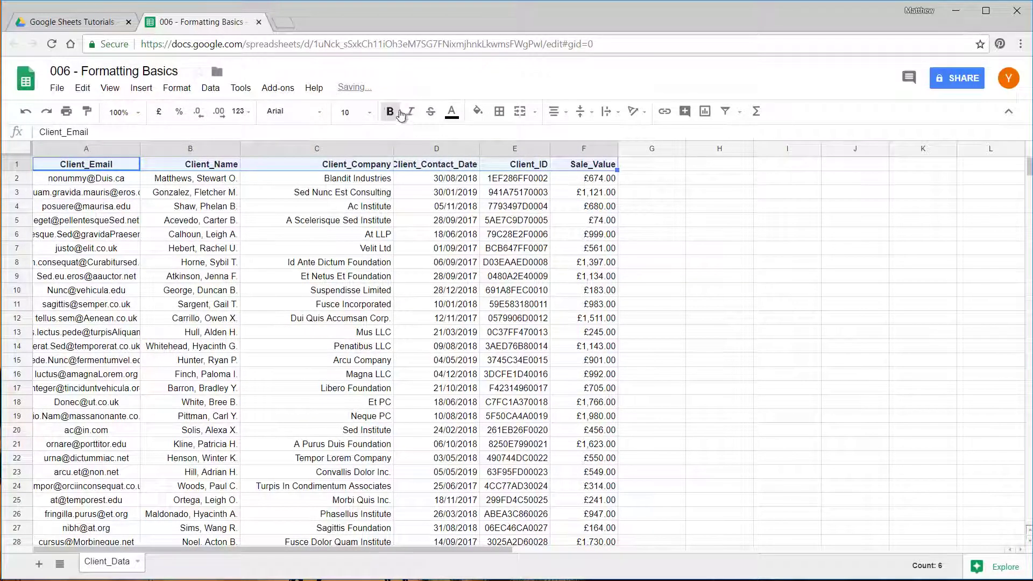
# - Give the header cells A1:F1 pale blue text on a dark blue 3 fill
pyautogui.click(456, 114)
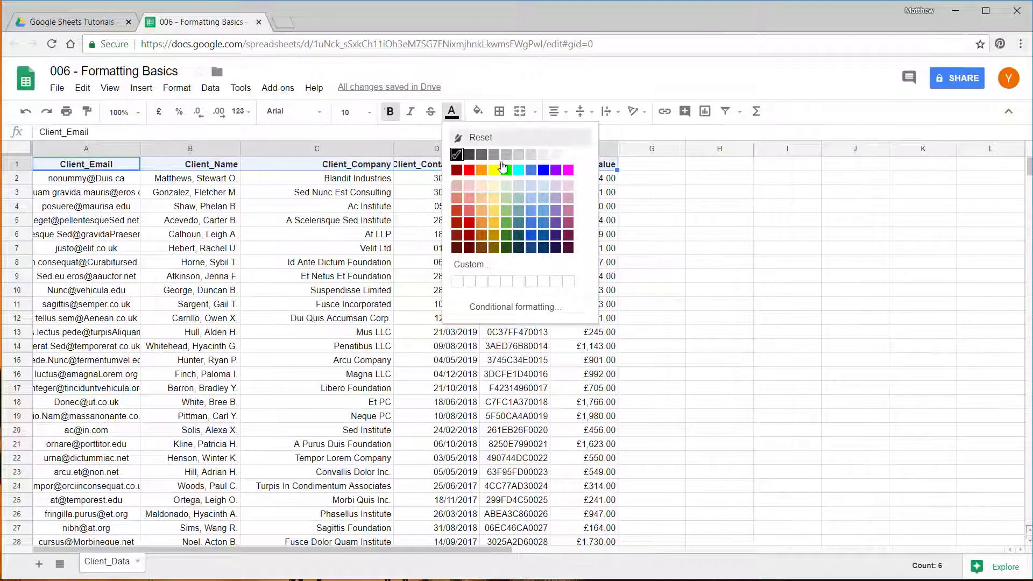
pyautogui.click(531, 197)
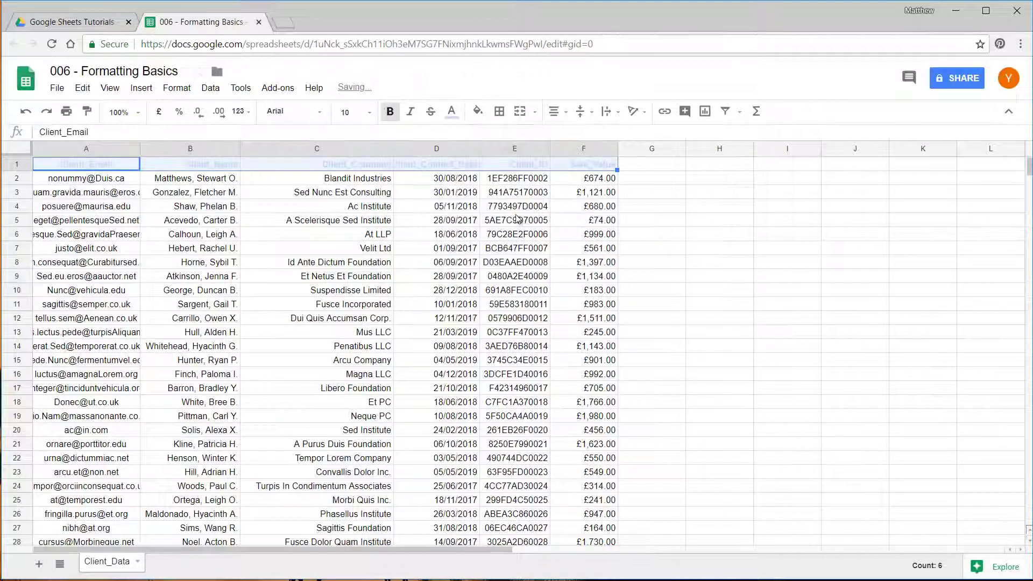
pyautogui.click(477, 111)
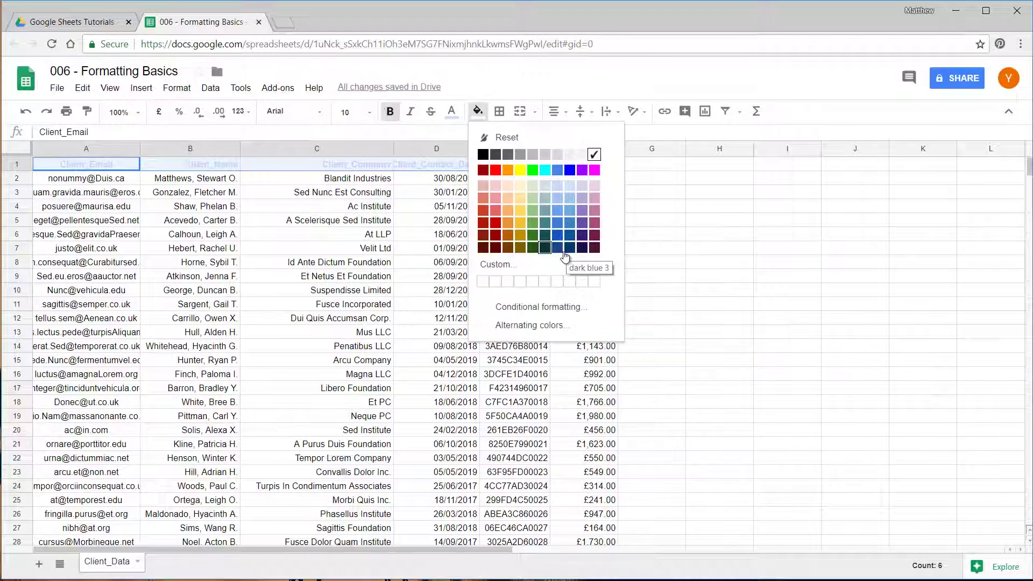
pyautogui.click(568, 247)
pyautogui.click(341, 182)
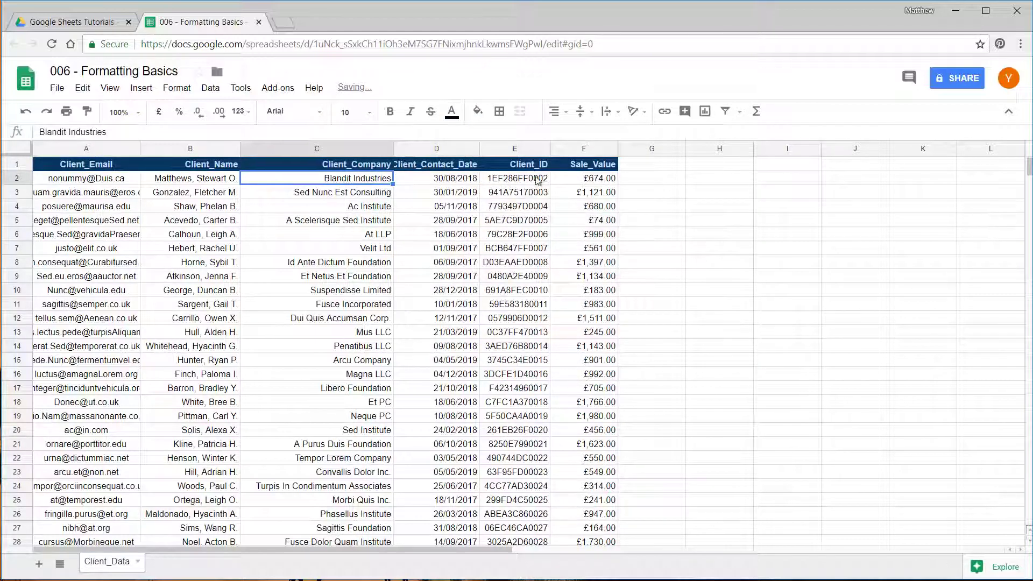
# - Auto-fit the widths of columns A to F to their contents
pyautogui.moveTo(585, 166); pyautogui.dragTo(108, 164)
pyautogui.click(119, 210)
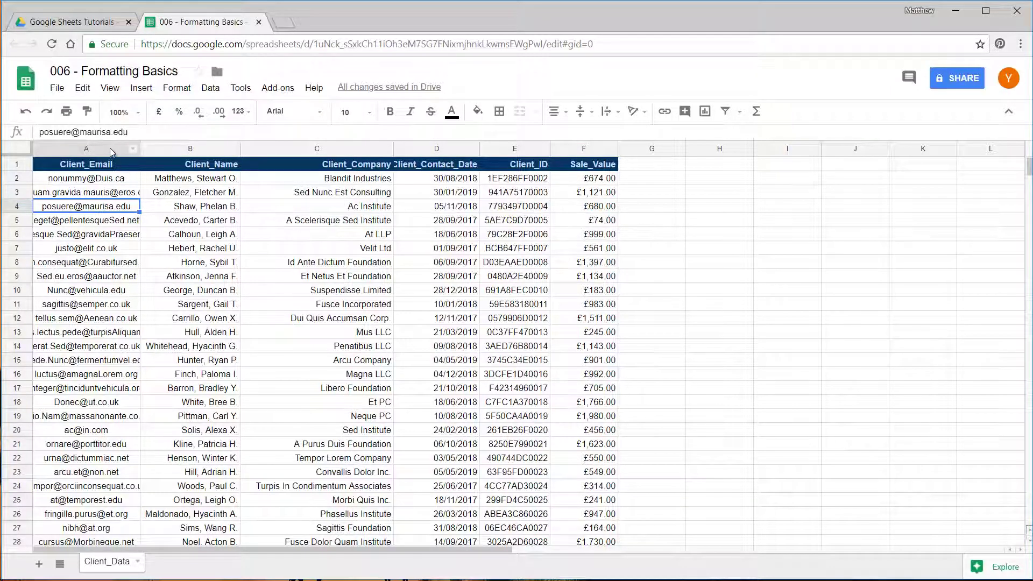
pyautogui.moveTo(110, 153); pyautogui.dragTo(559, 154)
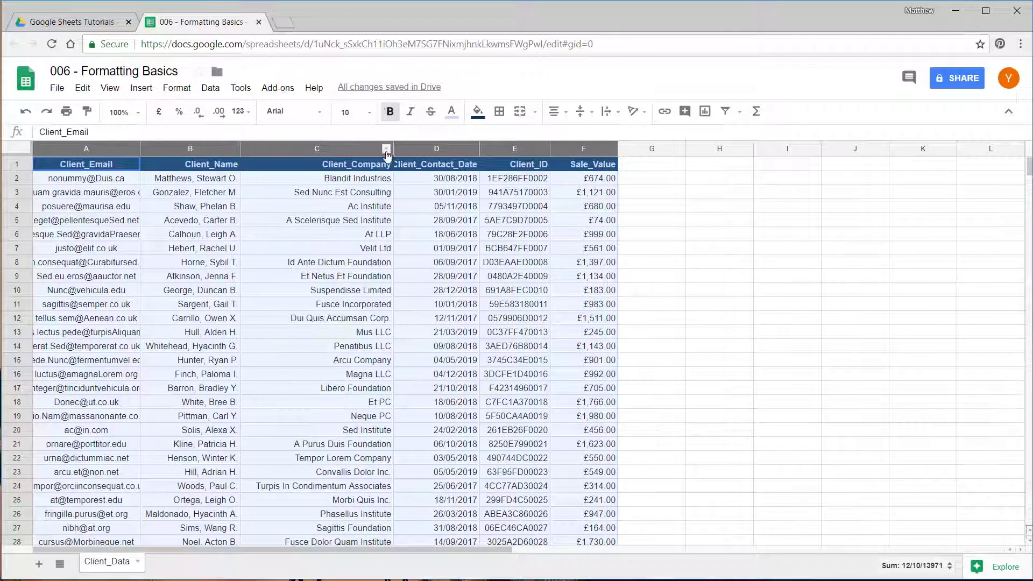
pyautogui.doubleClick(479, 149)
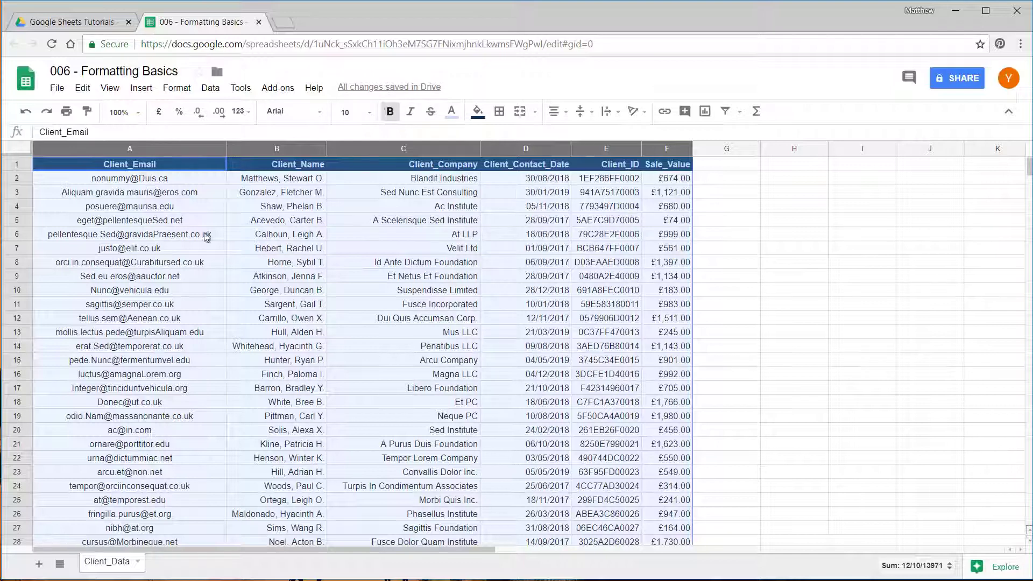
# - Narrow the Client_Email column slightly
pyautogui.click(173, 208)
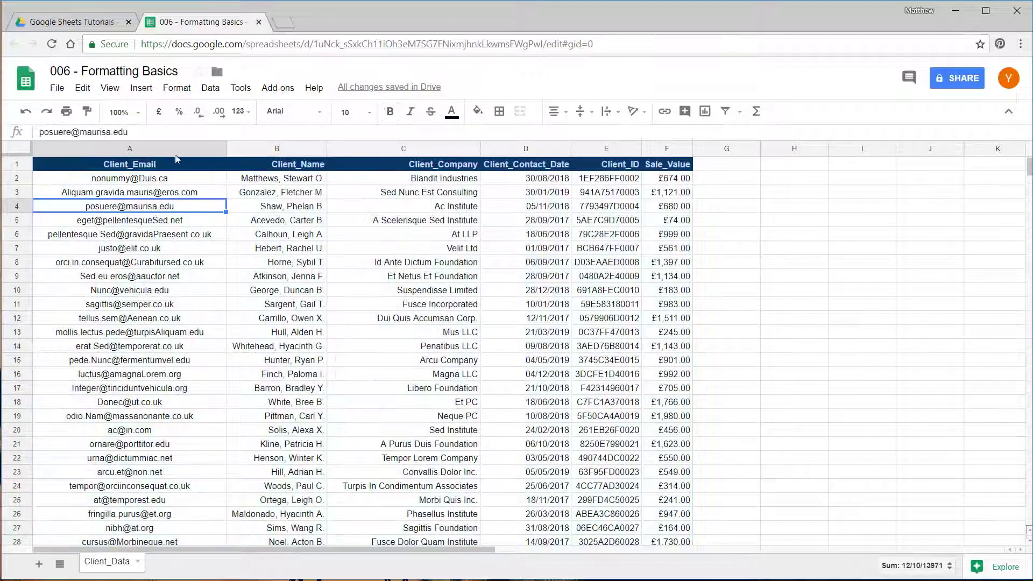
pyautogui.click(209, 149)
pyautogui.moveTo(225, 149)
pyautogui.mouseDown()
pyautogui.moveTo(188, 150)
pyautogui.moveTo(221, 149)
pyautogui.mouseUp()
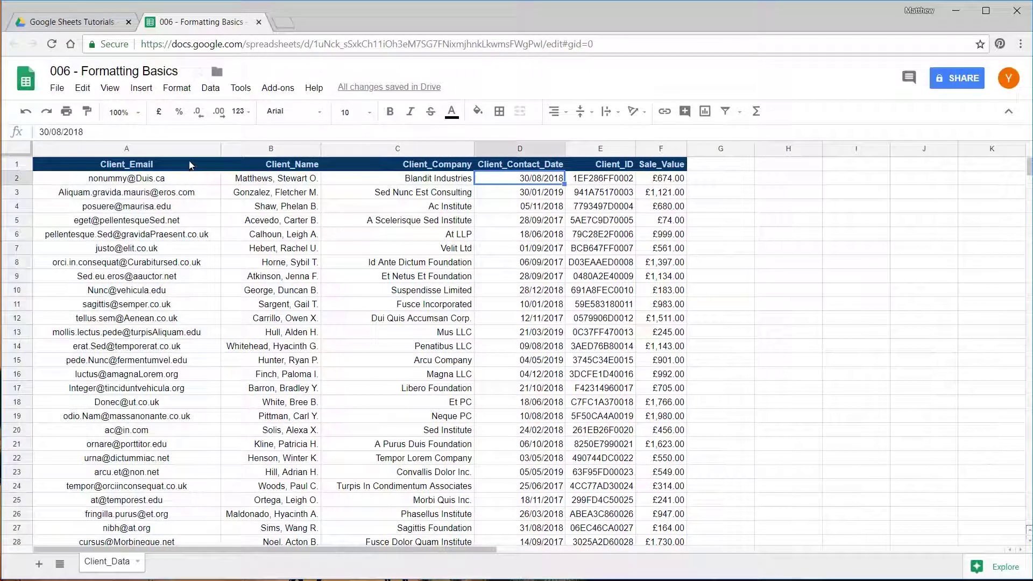
pyautogui.click(193, 165)
pyautogui.keyDown('shift'); pyautogui.click(661, 166); pyautogui.keyUp('shift')
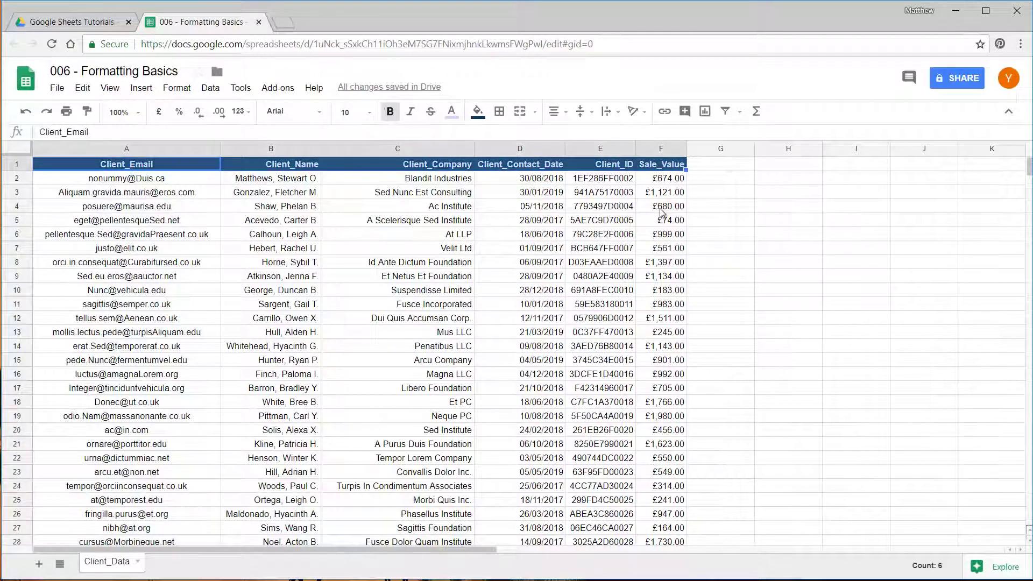
pyautogui.click(443, 238)
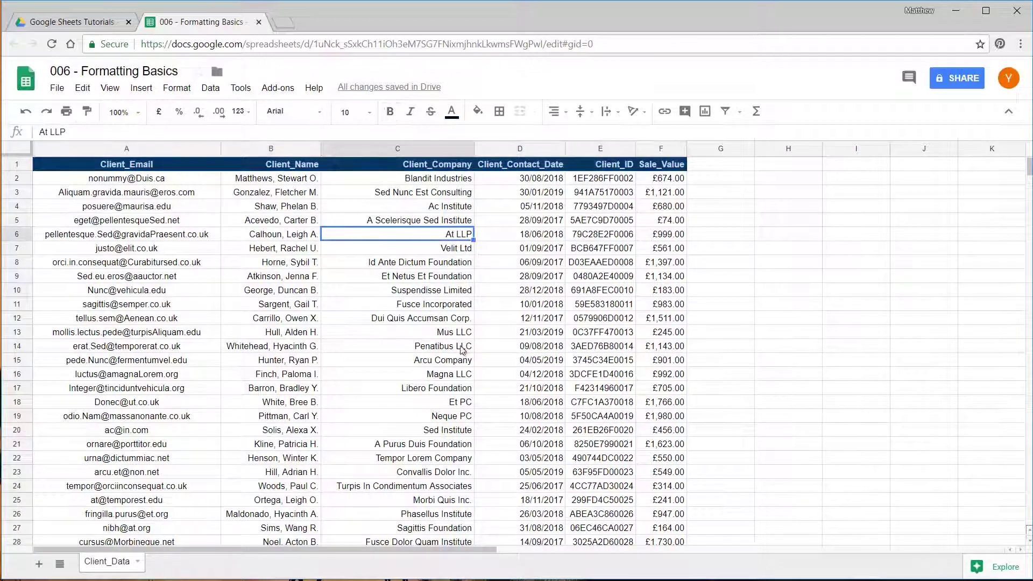
# - Apply all borders to the whole client data table and check them down to the lower rows
pyautogui.hotkey('ctrl', 'a')
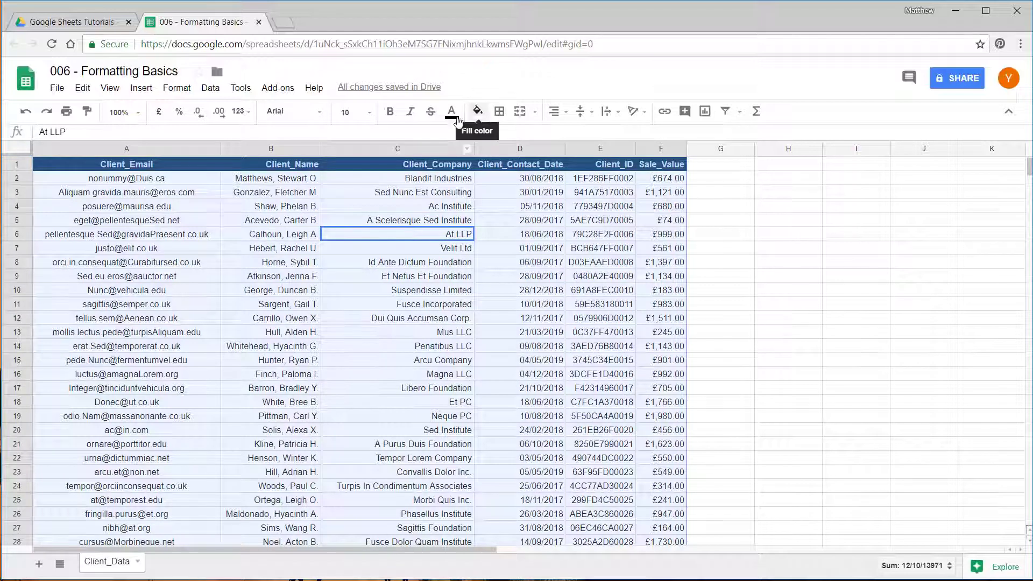
pyautogui.click(500, 113)
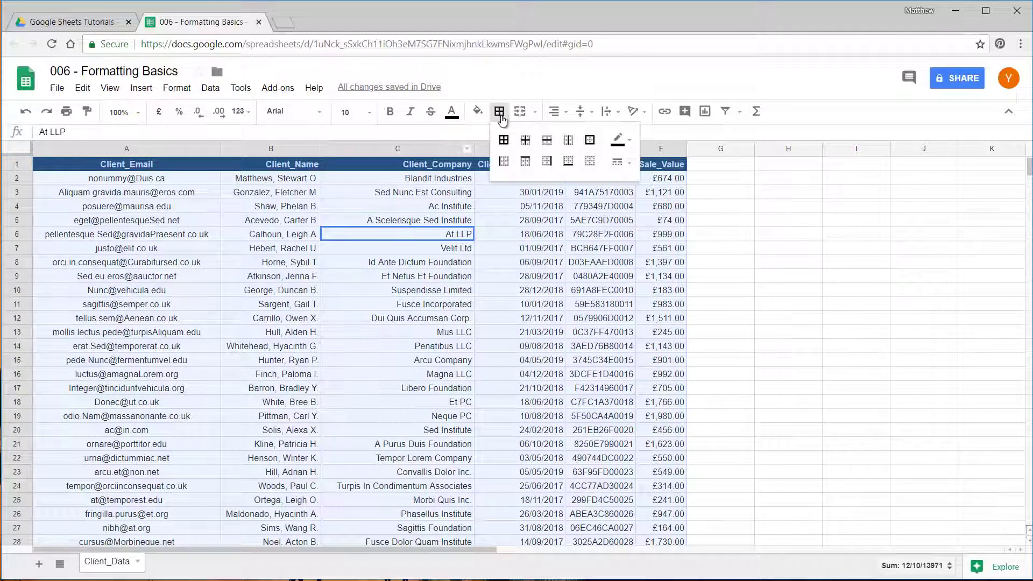
pyautogui.click(503, 141)
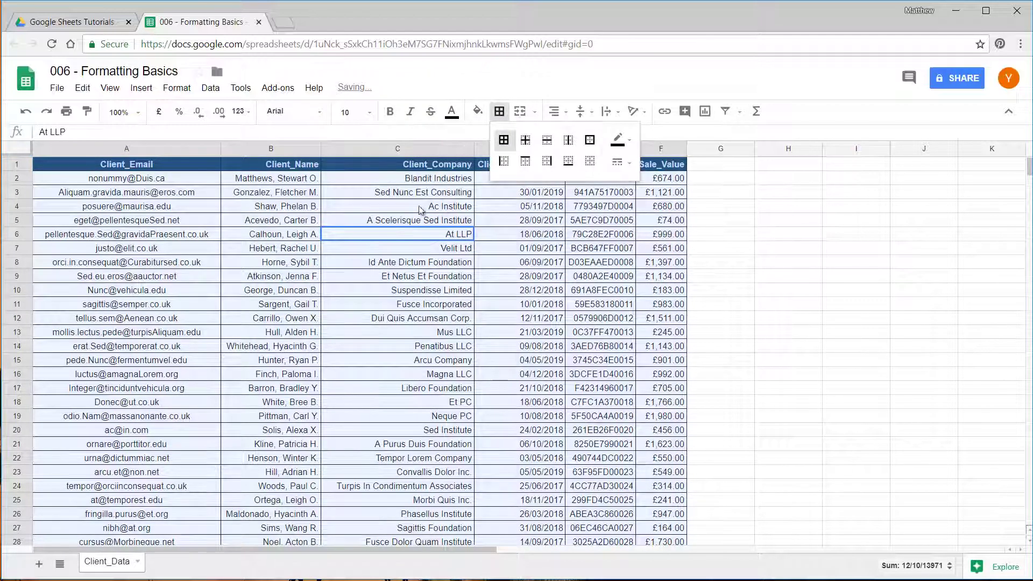
pyautogui.click(498, 237)
pyautogui.click(411, 195)
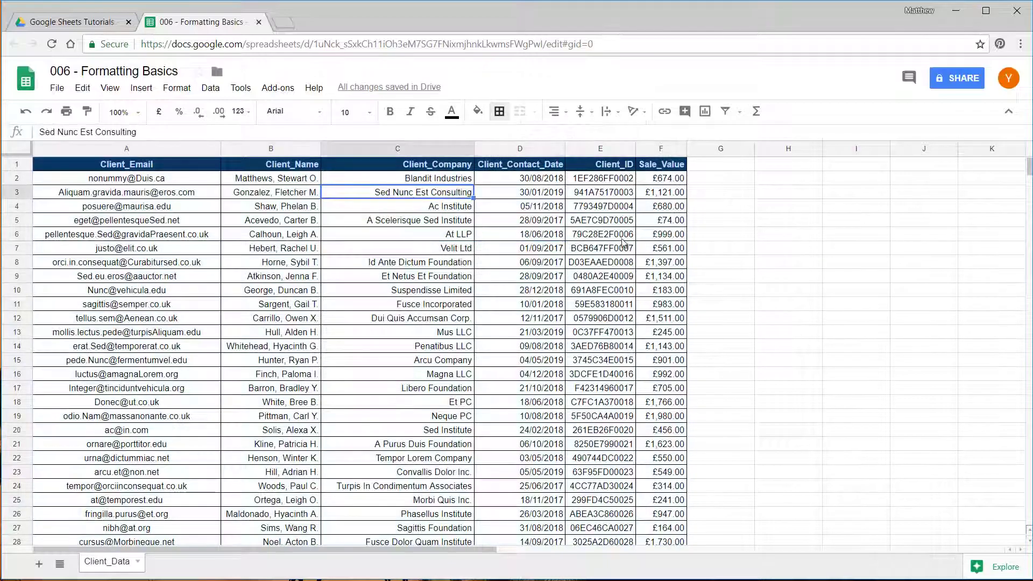
pyautogui.scroll(-20, 491, 381)
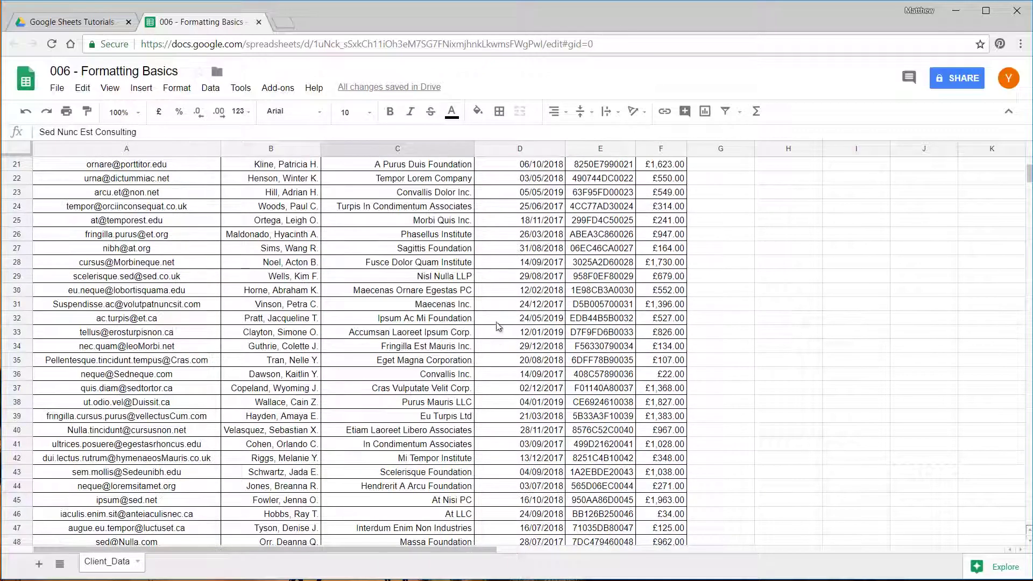
pyautogui.scroll(20, 584, 305)
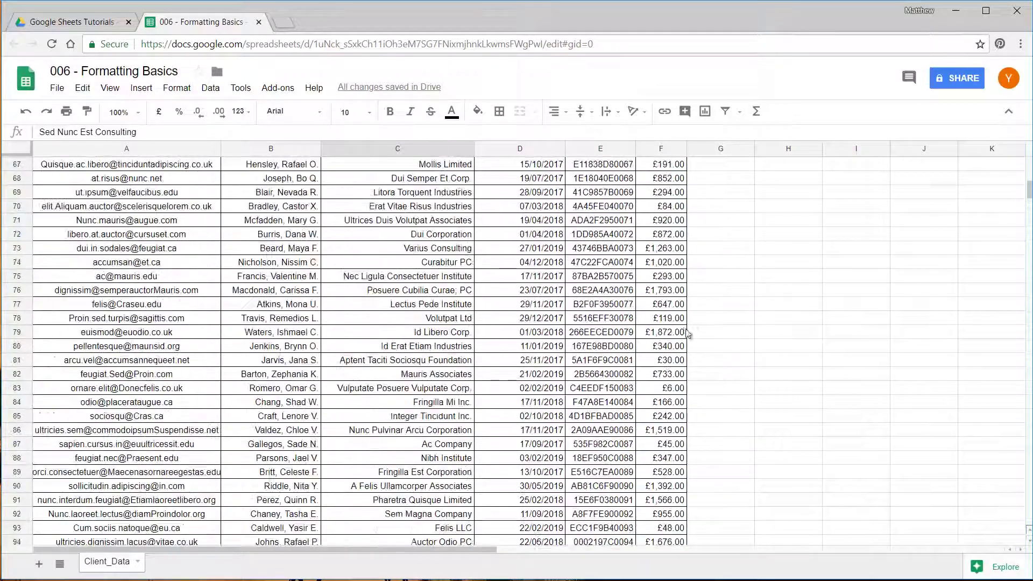
# - Apply all borders to the entire columns A to F, including the empty rows below the data
pyautogui.click(664, 149)
pyautogui.moveTo(664, 150); pyautogui.dragTo(126, 150)
pyautogui.scroll(-9, 430, 352)
pyautogui.scroll(-20, 425, 328)
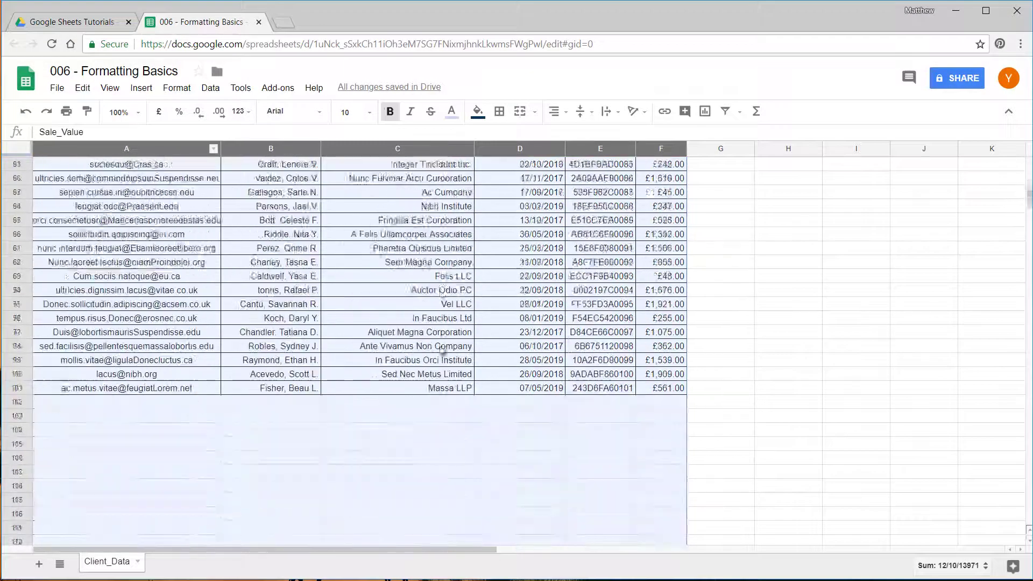
pyautogui.scroll(18, 539, 312)
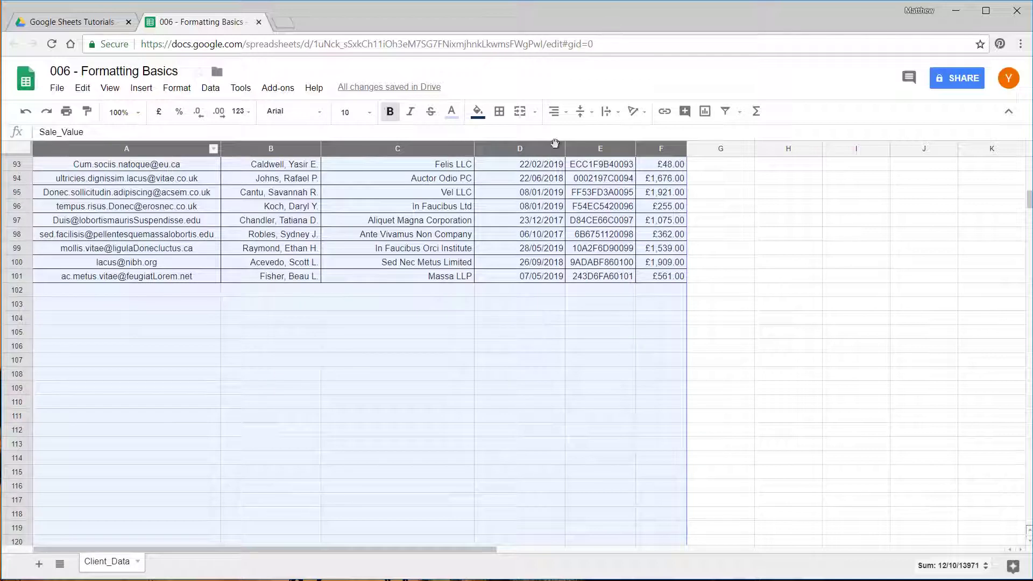
pyautogui.click(499, 110)
pyautogui.click(504, 164)
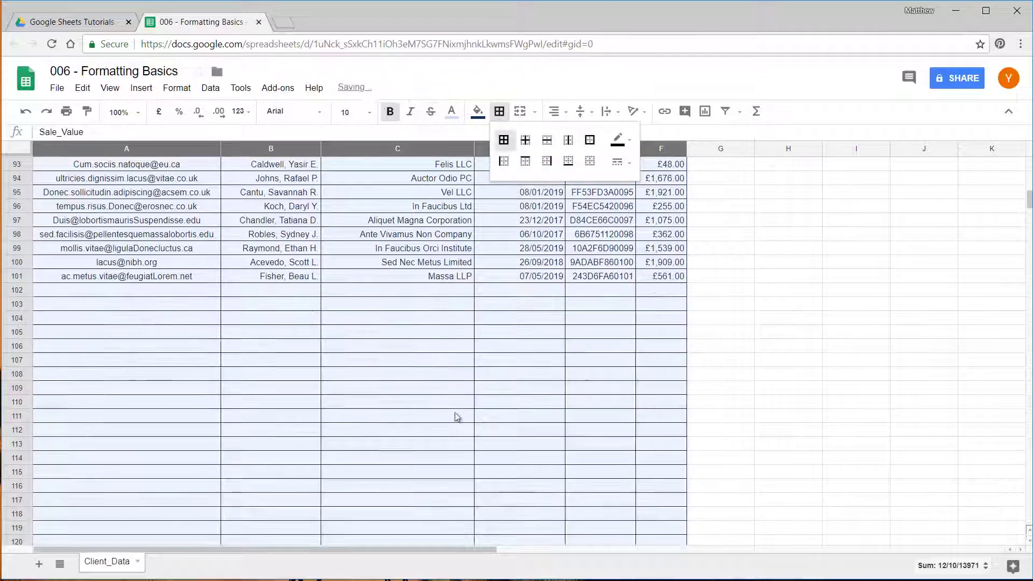
pyautogui.click(413, 314)
pyautogui.scroll(-12, 440, 365)
pyautogui.scroll(20, 500, 415)
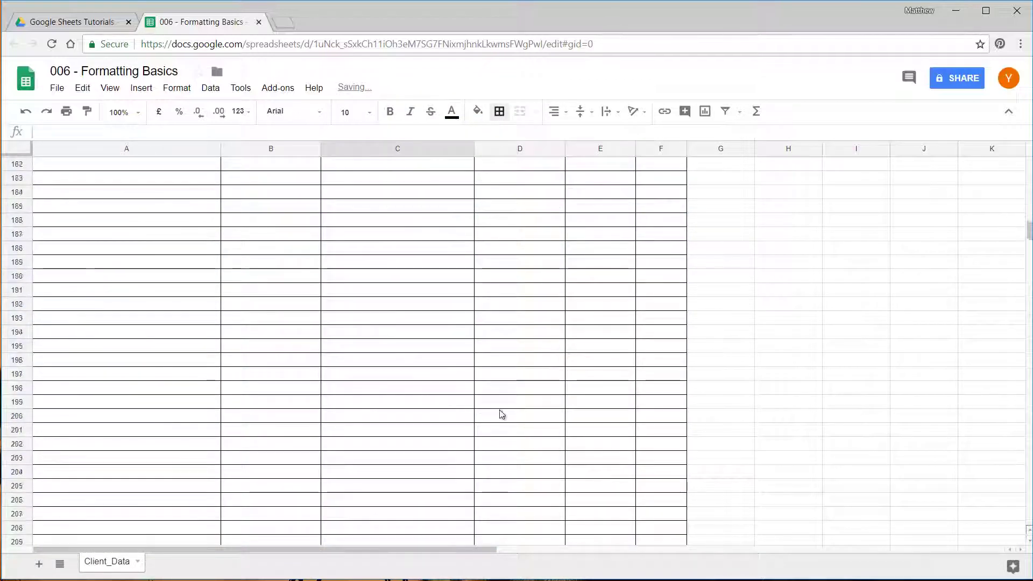
pyautogui.scroll(20, 574, 342)
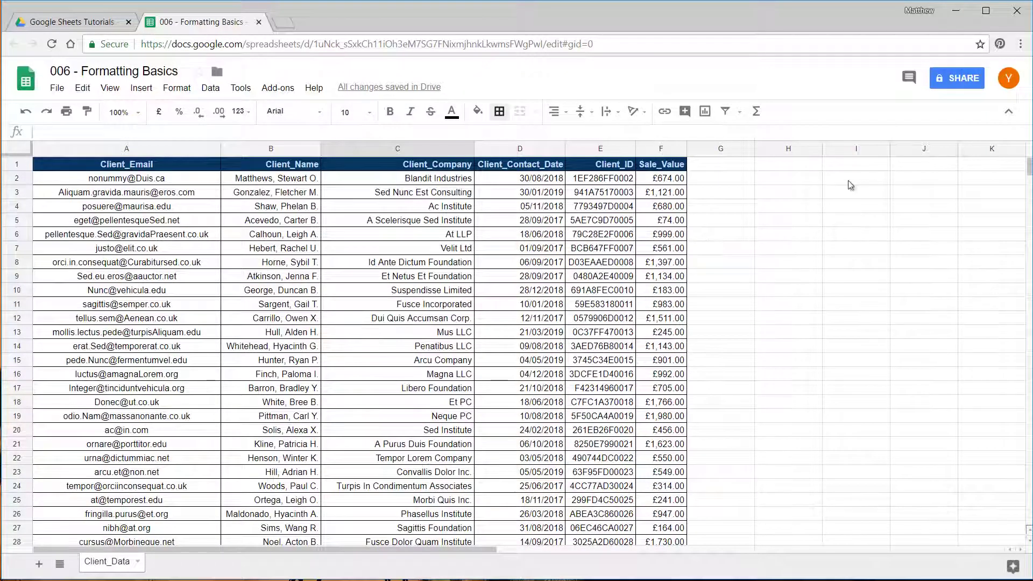
pyautogui.click(734, 189)
pyautogui.click(734, 180)
pyautogui.click(793, 175)
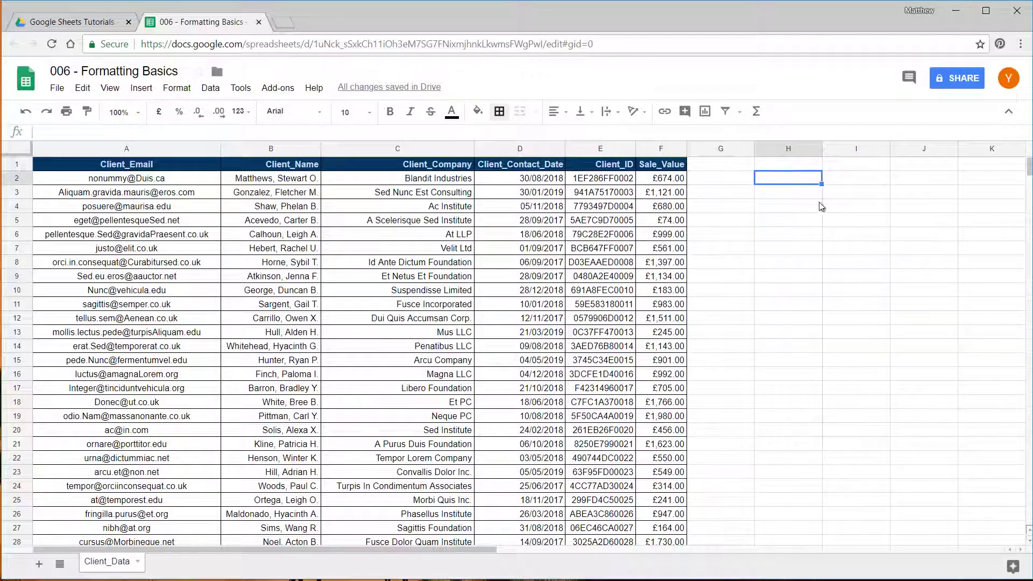
pyautogui.click(724, 176)
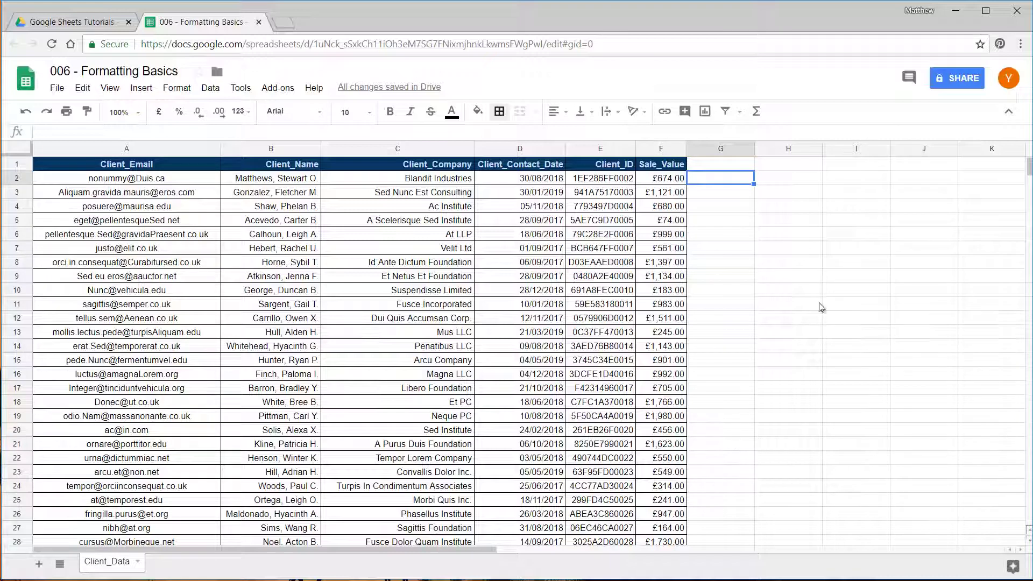
pyautogui.click(733, 193)
pyautogui.click(765, 179)
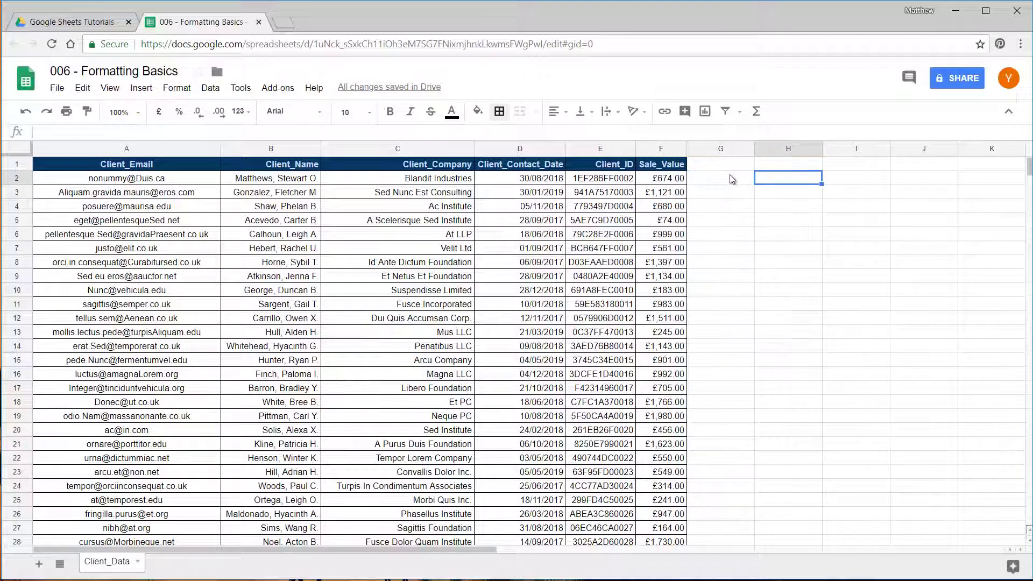
pyautogui.click(729, 174)
pyautogui.click(729, 166)
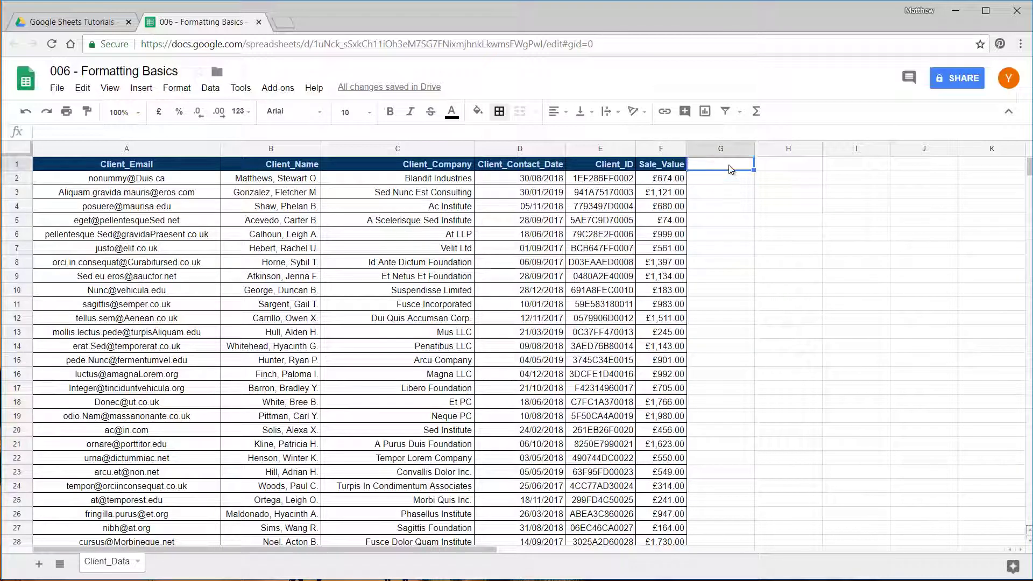
# - Turn off the gridlines on the Client_Data sheet
pyautogui.click(113, 89)
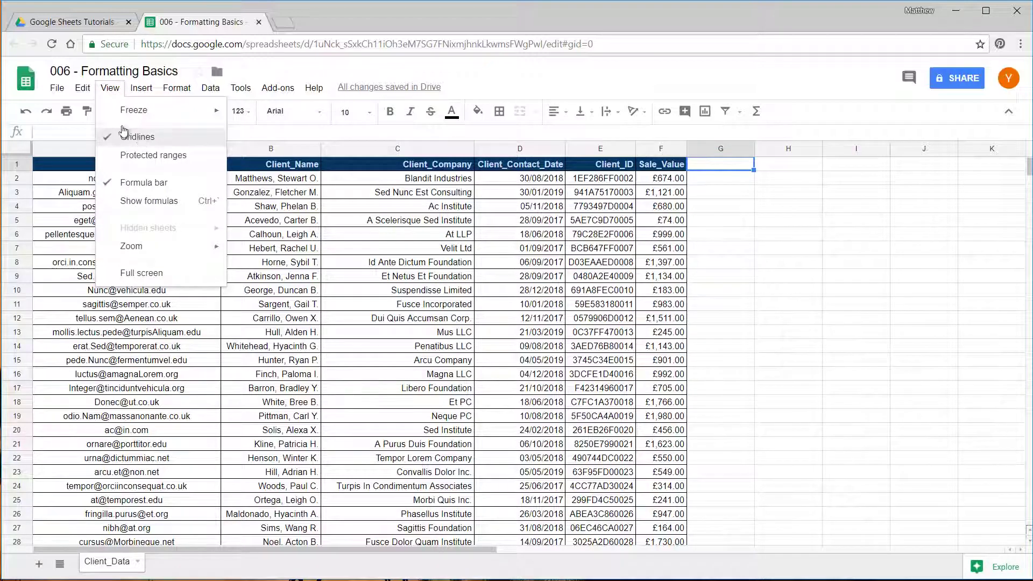
pyautogui.click(137, 136)
pyautogui.click(771, 251)
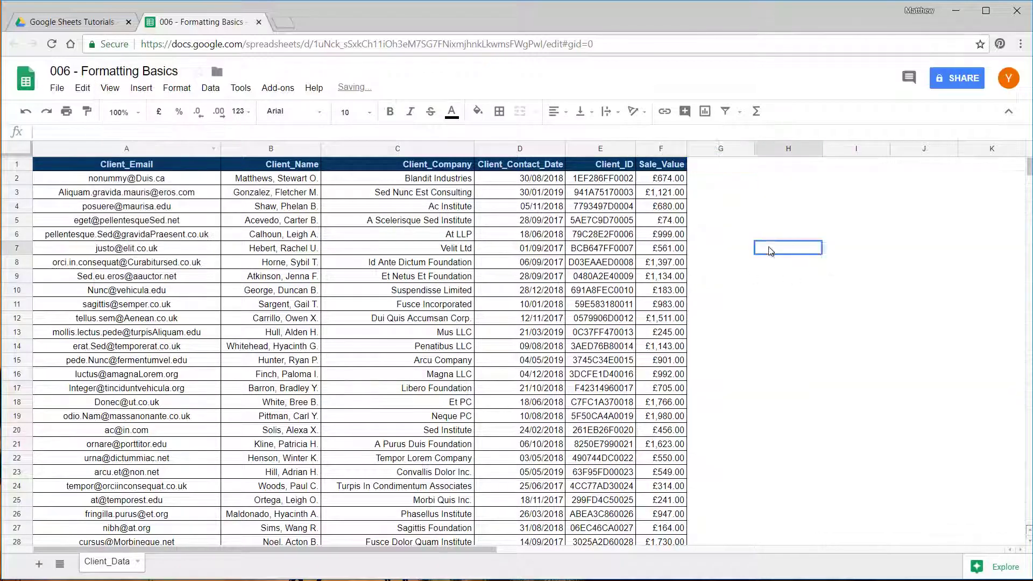
pyautogui.click(783, 209)
pyautogui.scroll(-10, 918, 263)
pyautogui.scroll(10, 860, 297)
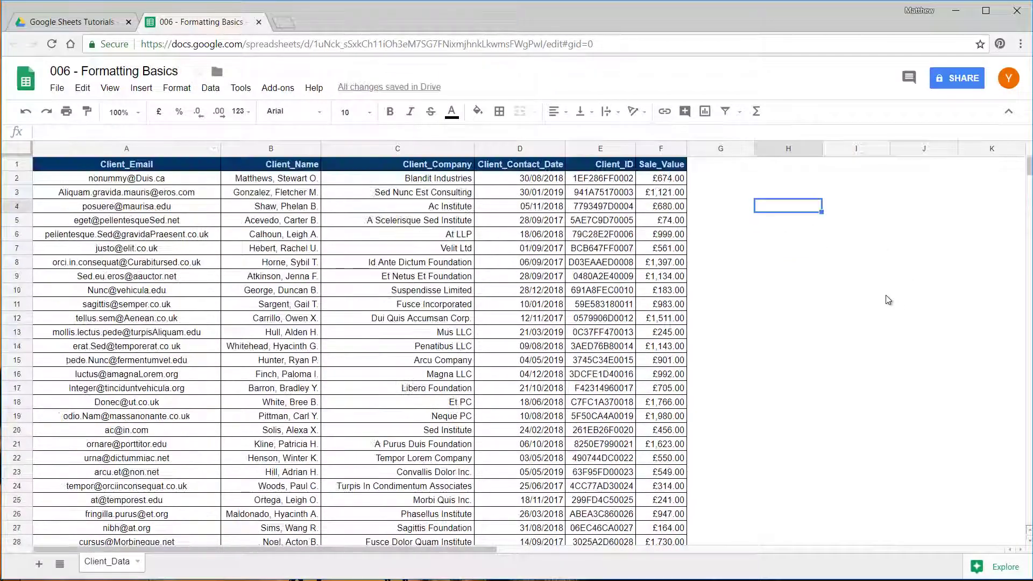
# - Insert a new column before the Client_Email column
pyautogui.rightClick(74, 147)
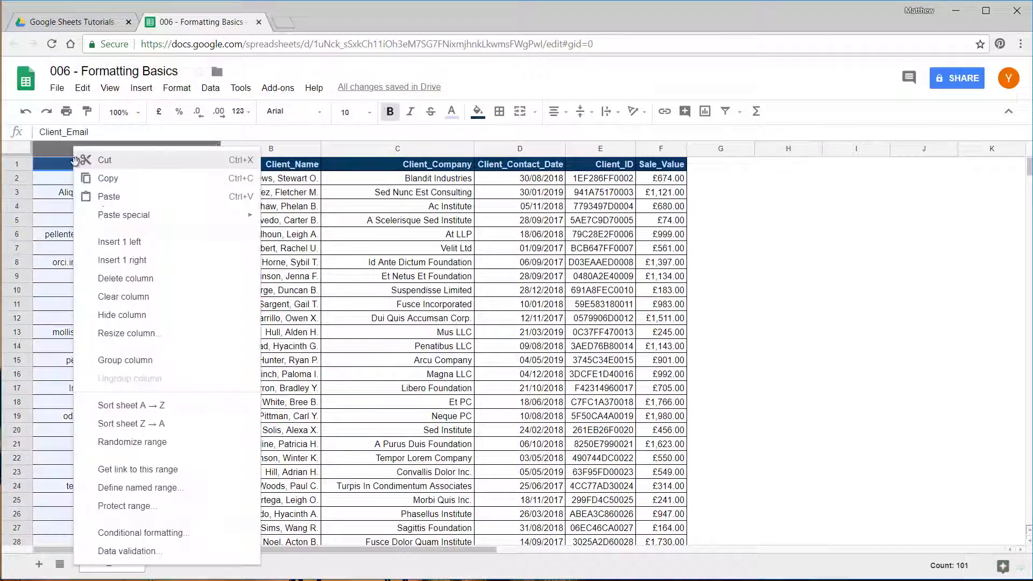
pyautogui.click(131, 243)
pyautogui.click(154, 221)
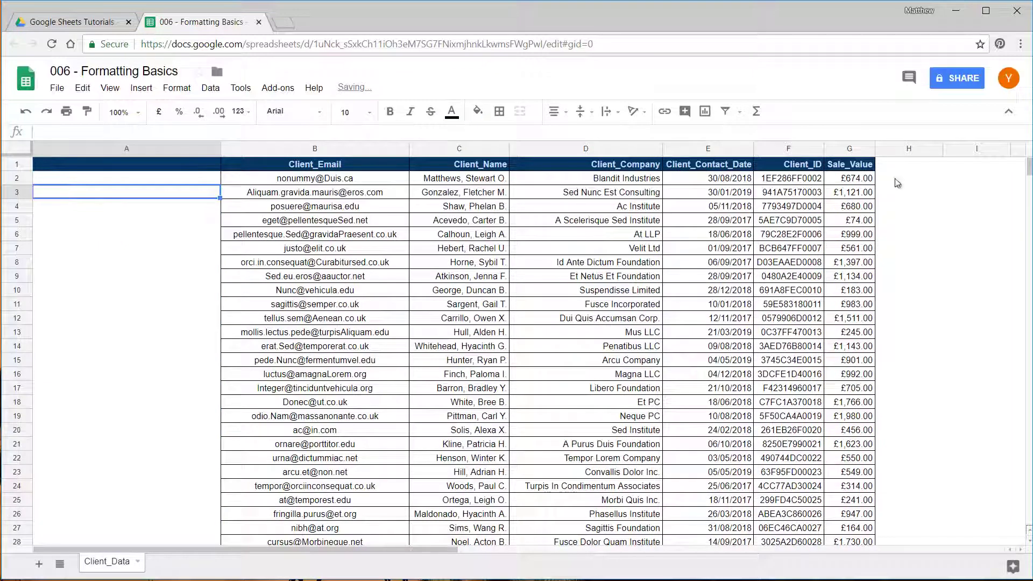
# - Copy blank column I over the new column A to remove its header fill and give it the blank column's width
pyautogui.click(968, 149)
pyautogui.click(127, 149)
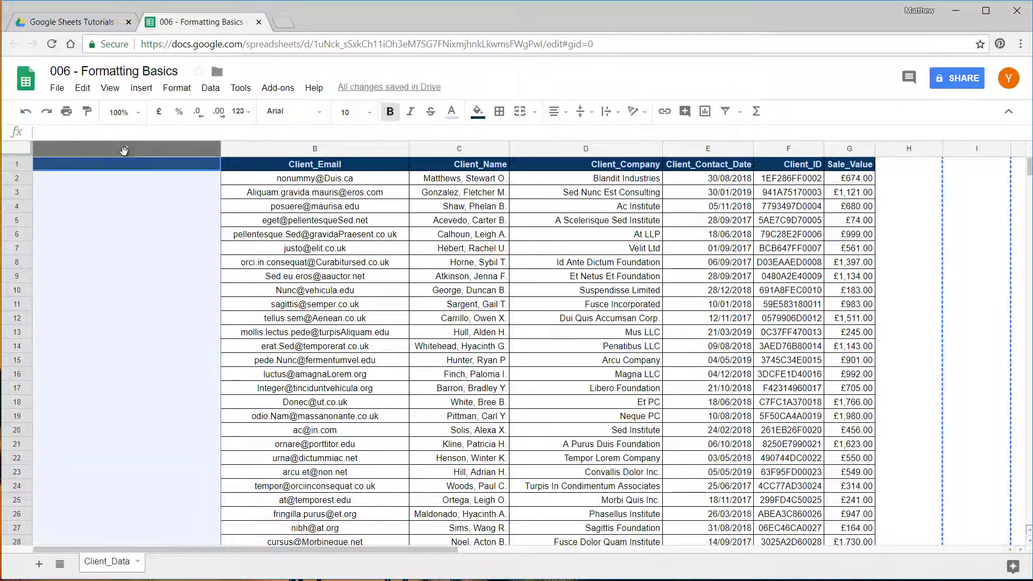
pyautogui.doubleClick(221, 148)
pyautogui.click(50, 223)
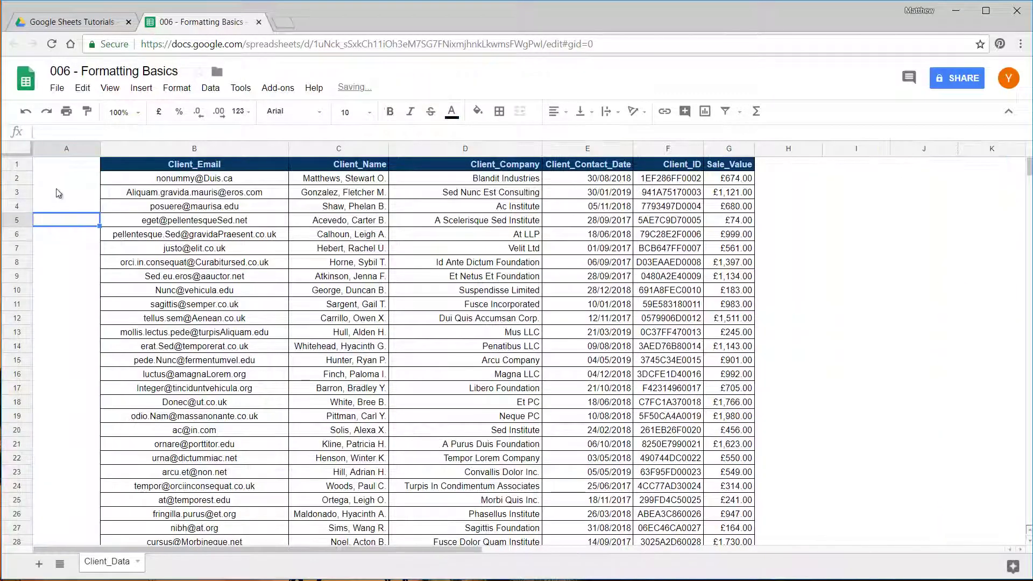
# - Insert a row above the header row and clear its fill and borders by copying blank cell I1 over A1:H1
pyautogui.rightClick(16, 168)
pyautogui.click(73, 264)
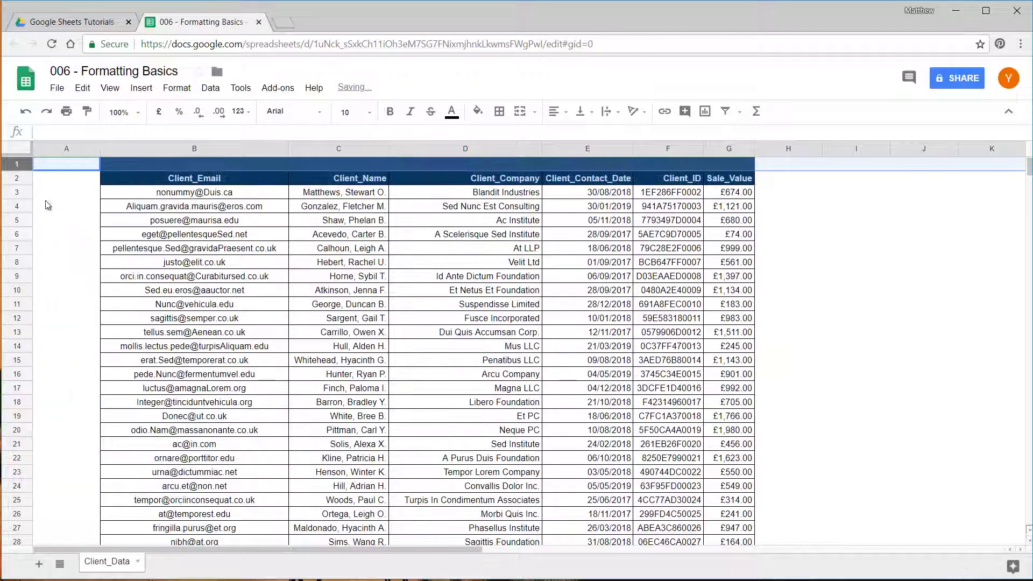
pyautogui.click(853, 166)
pyautogui.hotkey('ctrl', 'c')
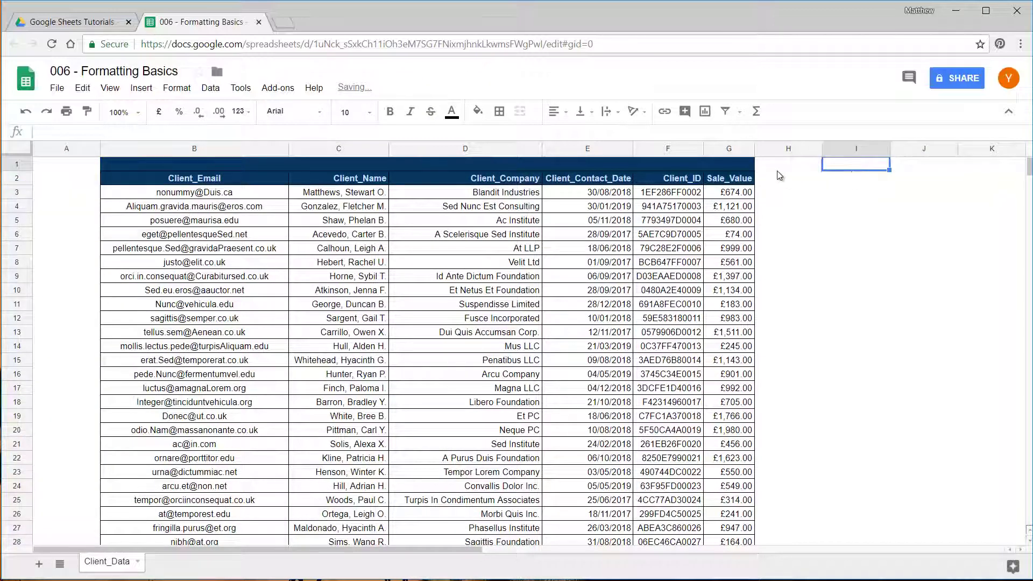
pyautogui.moveTo(776, 166); pyautogui.dragTo(73, 165)
pyautogui.hotkey('ctrl', 'v')
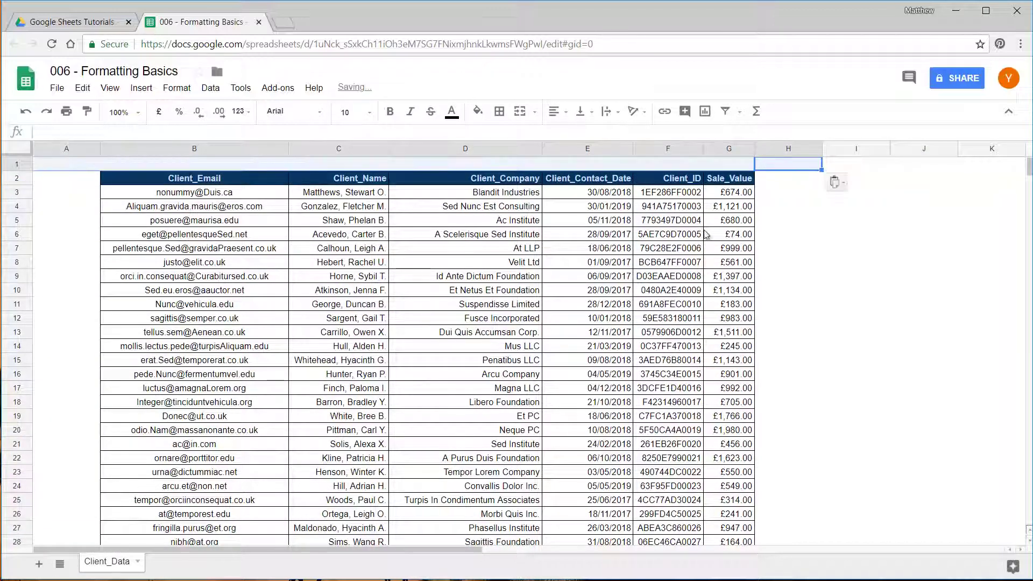
pyautogui.click(845, 179)
pyautogui.scroll(-3, 845, 183)
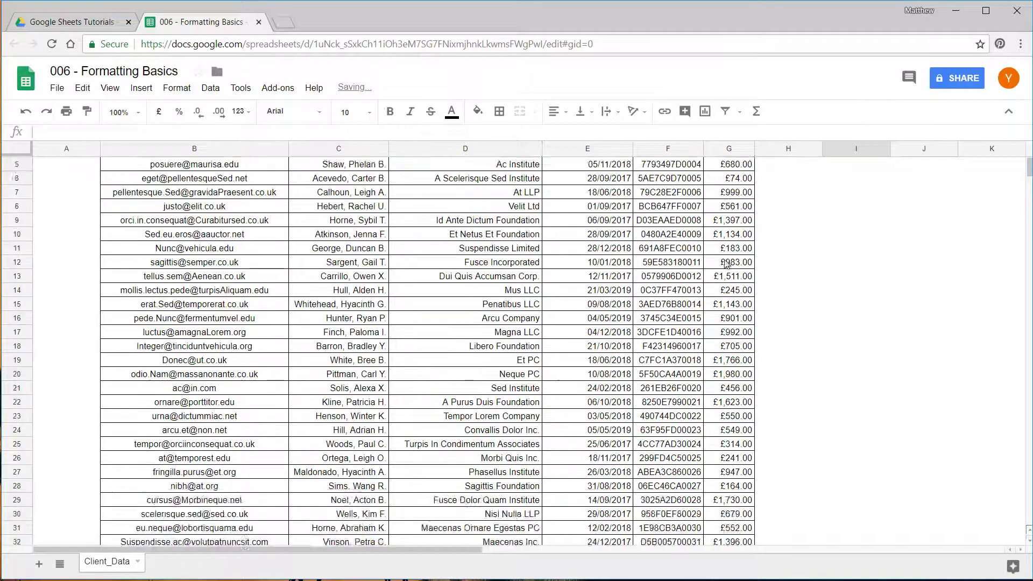
pyautogui.scroll(3, 747, 288)
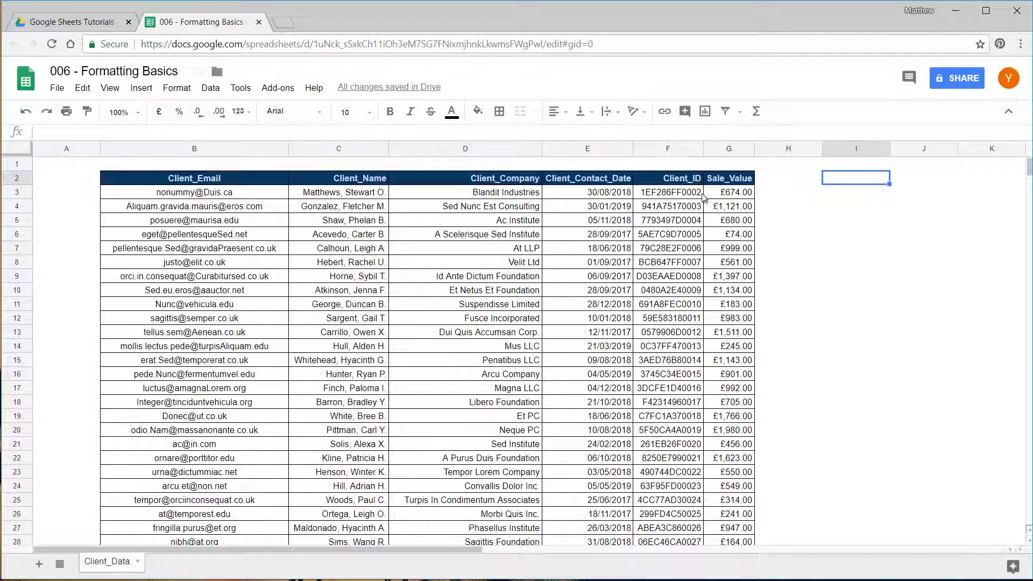
# - Center-align columns B to G, from Client_Email to Sale_Value, and check the alignment down the lower rows
pyautogui.click(221, 148)
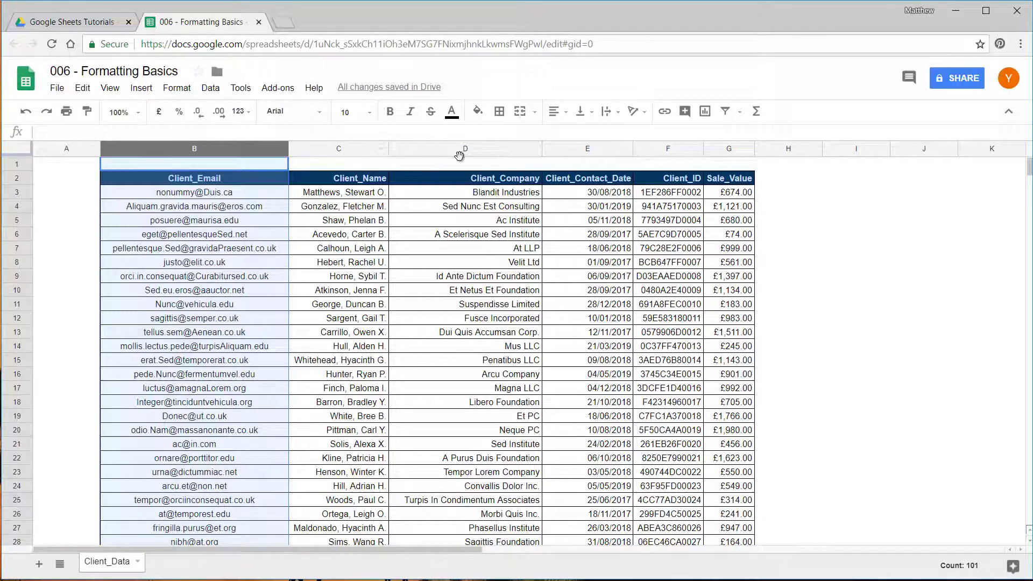
pyautogui.keyDown('shift'); pyautogui.click(732, 149); pyautogui.keyUp('shift')
pyautogui.click(558, 111)
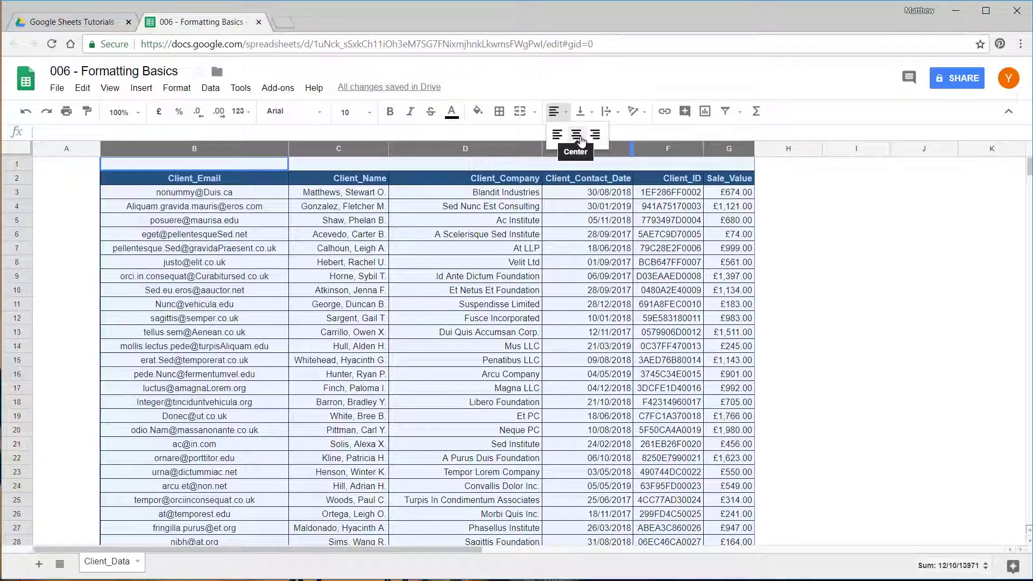
pyautogui.click(578, 136)
pyautogui.click(229, 250)
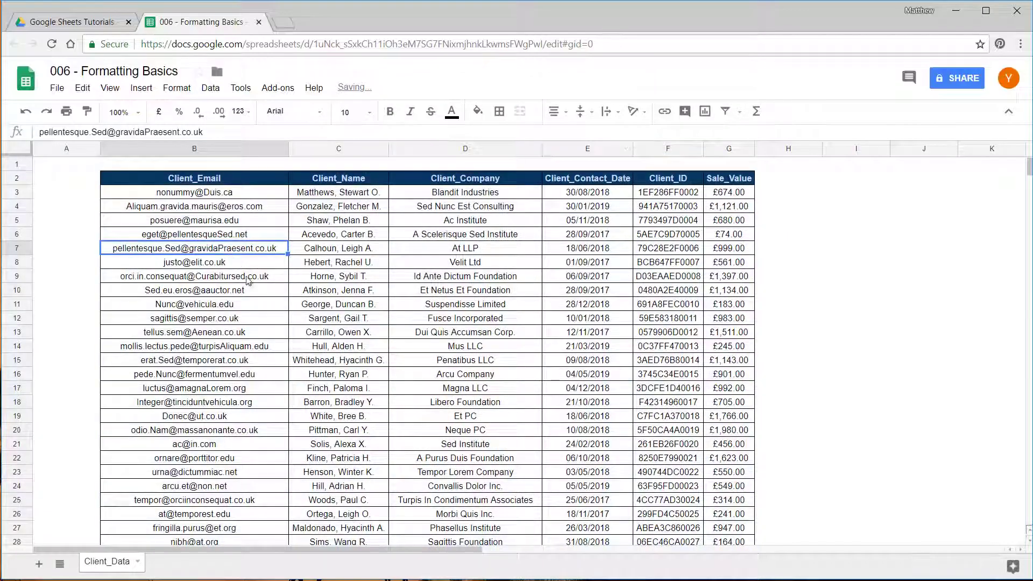
pyautogui.scroll(-16, 585, 335)
pyautogui.scroll(11, 538, 404)
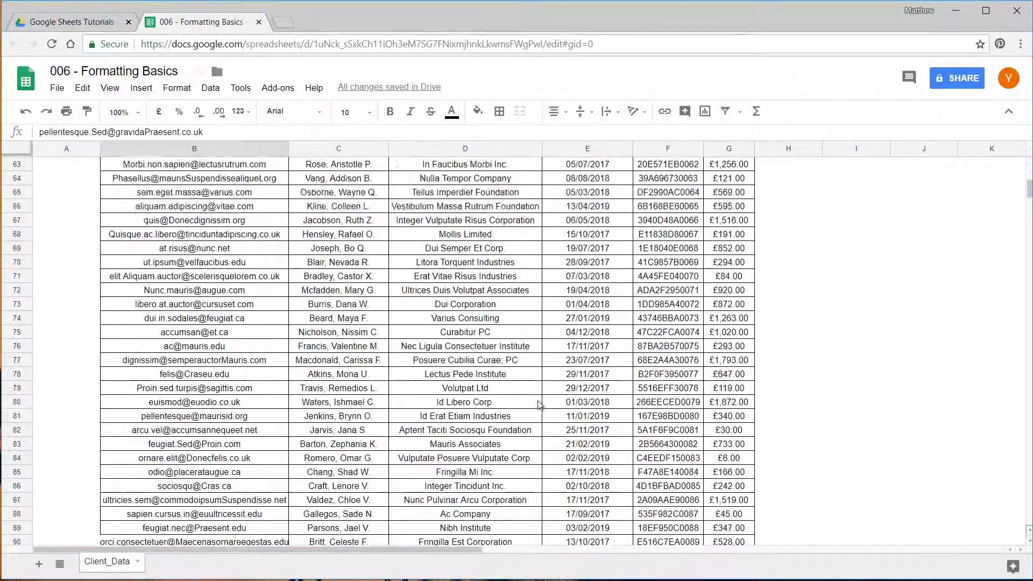
pyautogui.scroll(7, 540, 399)
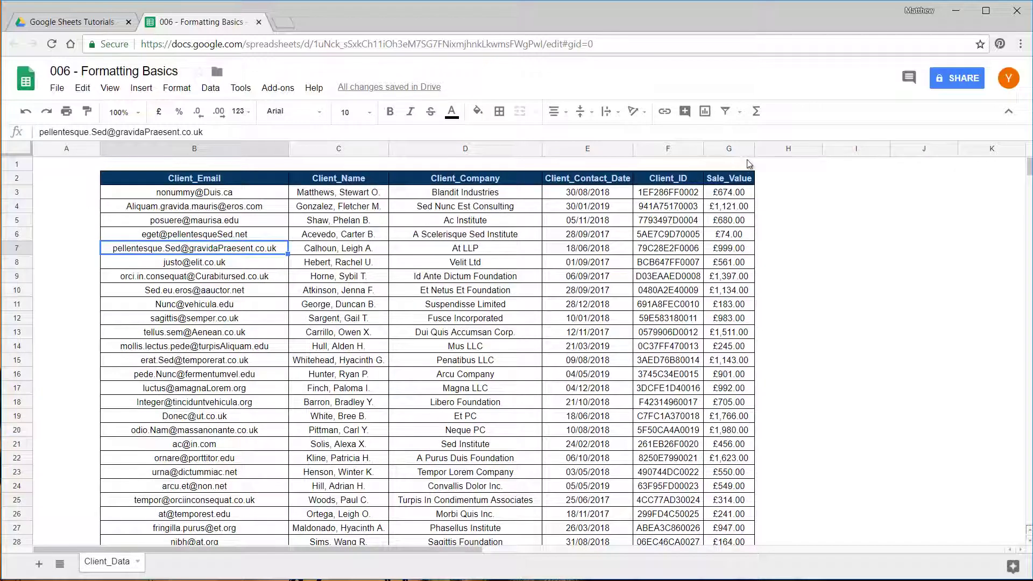
# - Right-align the whole Sale_Value column and check it down to the end of the data
pyautogui.click(732, 149)
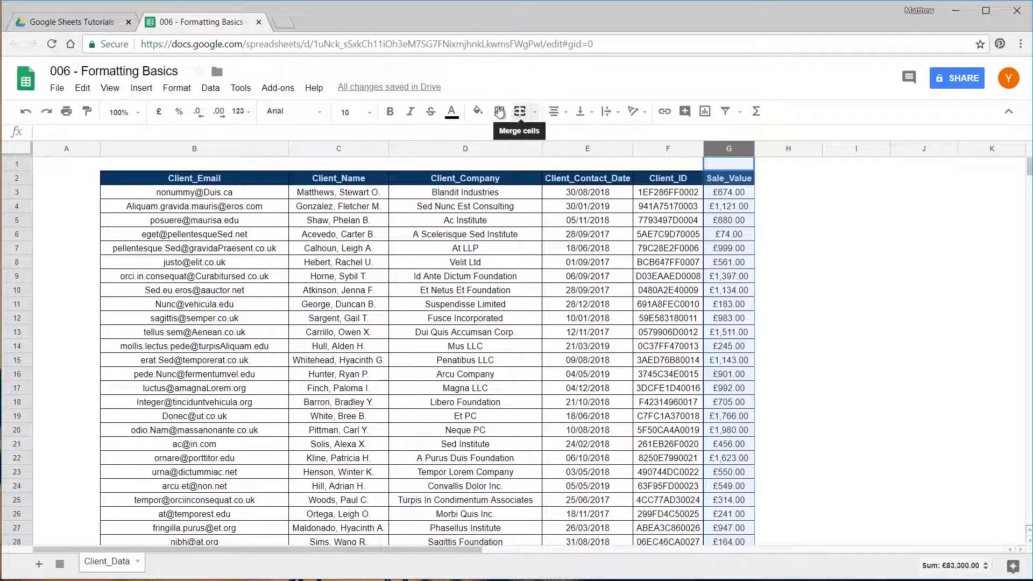
pyautogui.click(554, 113)
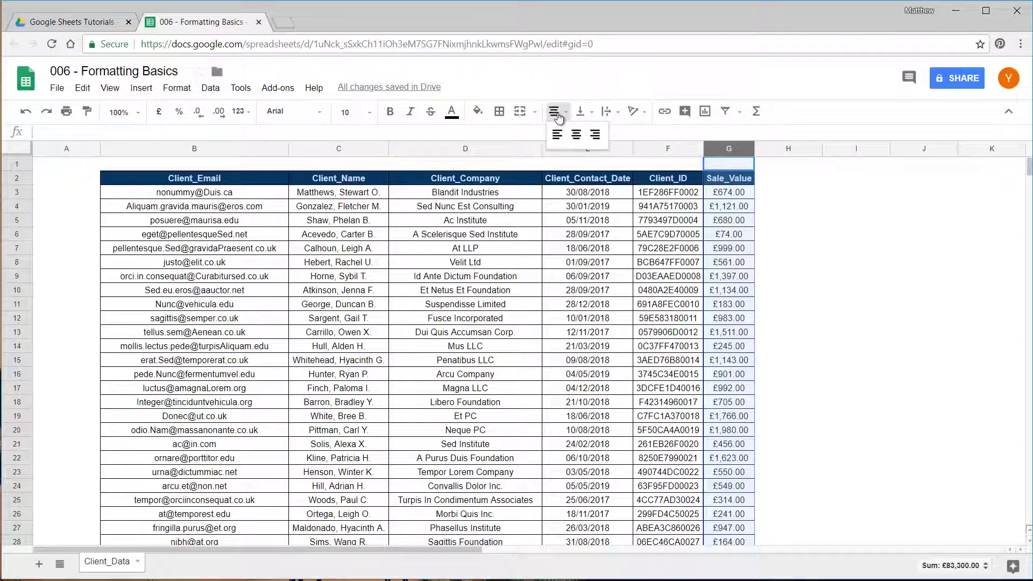
pyautogui.click(590, 133)
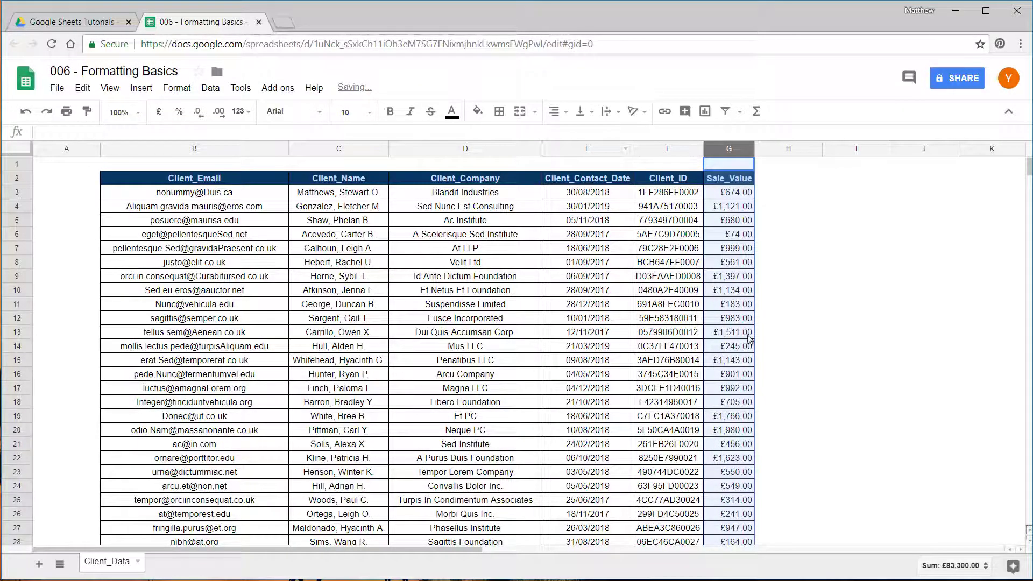
pyautogui.scroll(-19, 751, 376)
pyautogui.scroll(-10, 738, 493)
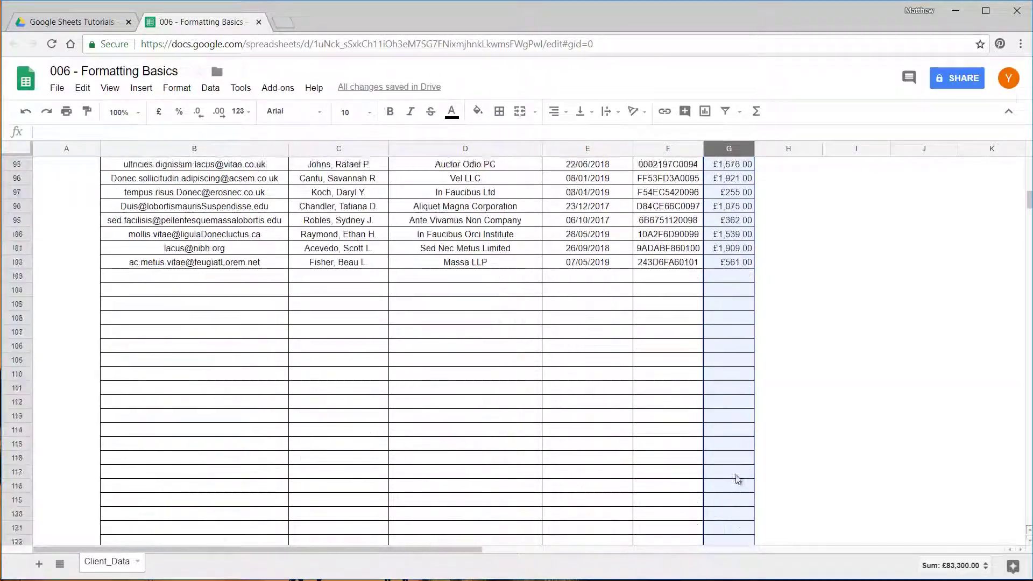
pyautogui.scroll(20, 736, 480)
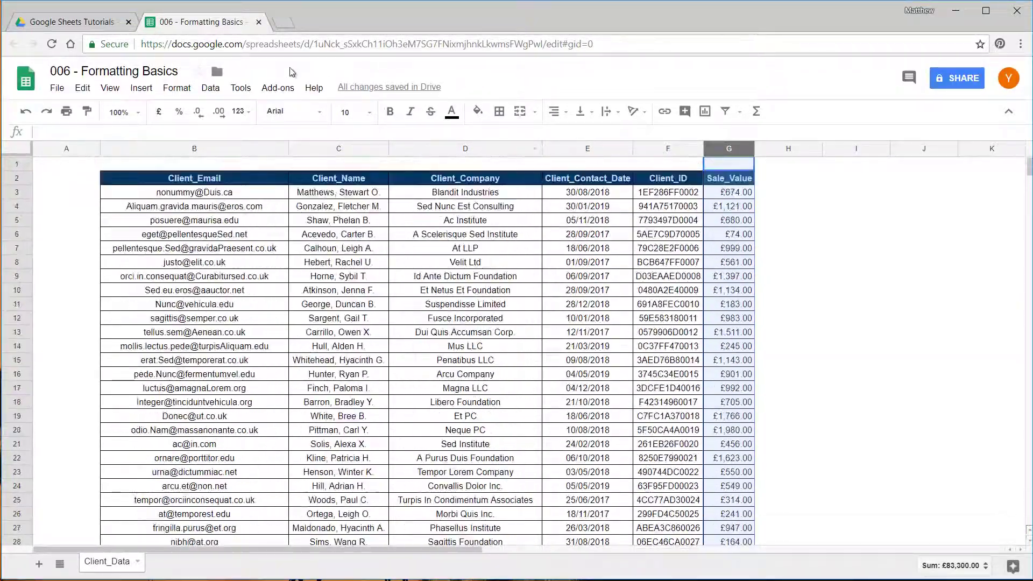
# - Apply the Accounting number format to the Sale_Value column and check it down the rows
pyautogui.click(176, 88)
pyautogui.moveTo(203, 109)
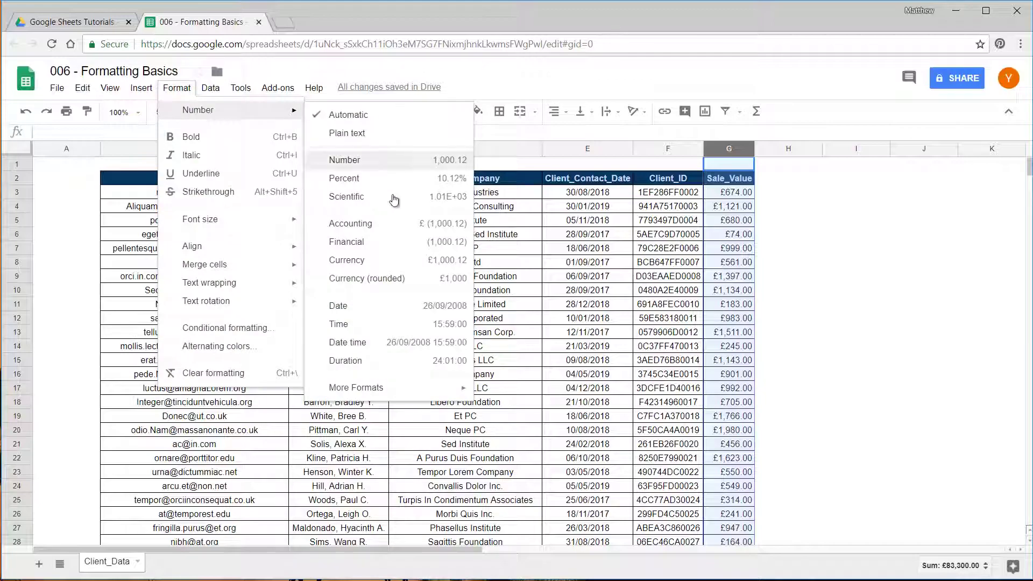
pyautogui.click(393, 224)
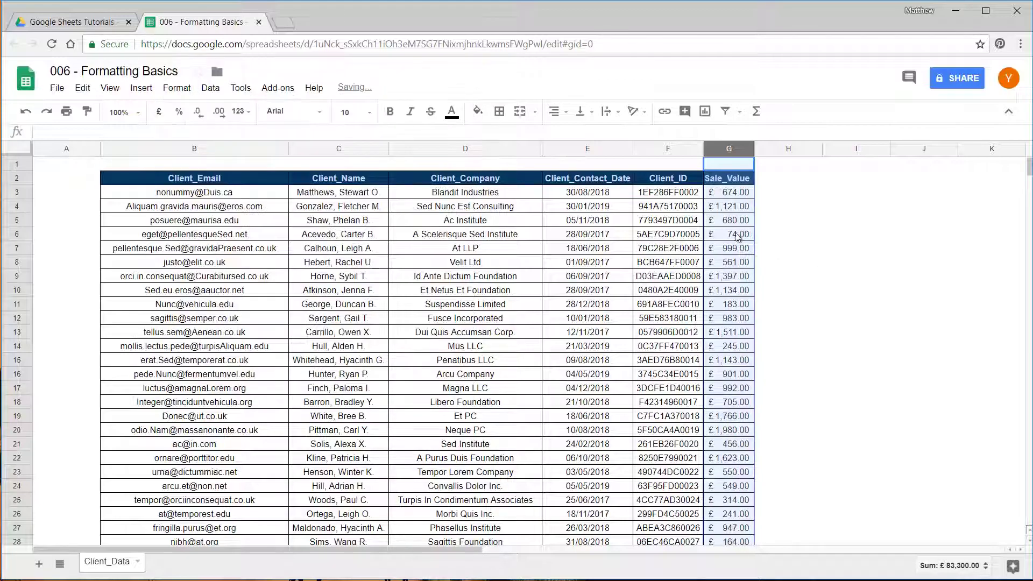
pyautogui.scroll(-19, 738, 237)
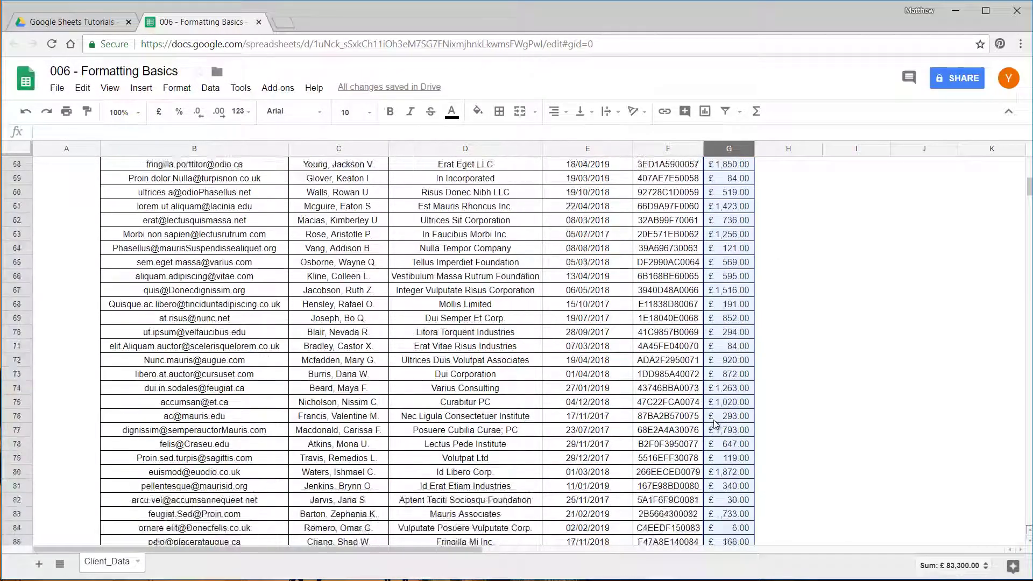
pyautogui.scroll(-10, 715, 431)
pyautogui.scroll(17, 710, 316)
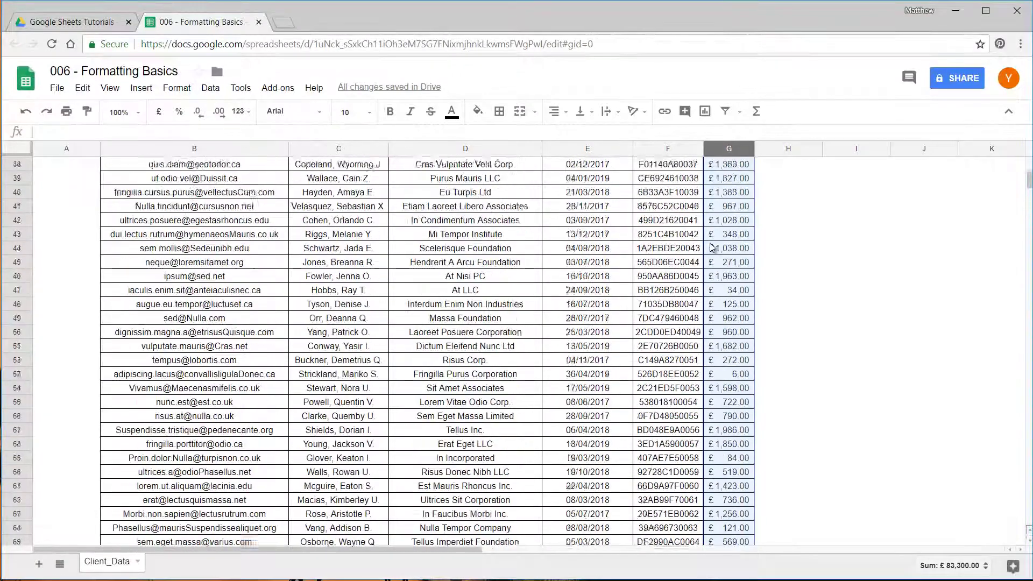
pyautogui.scroll(20, 713, 248)
pyautogui.click(809, 211)
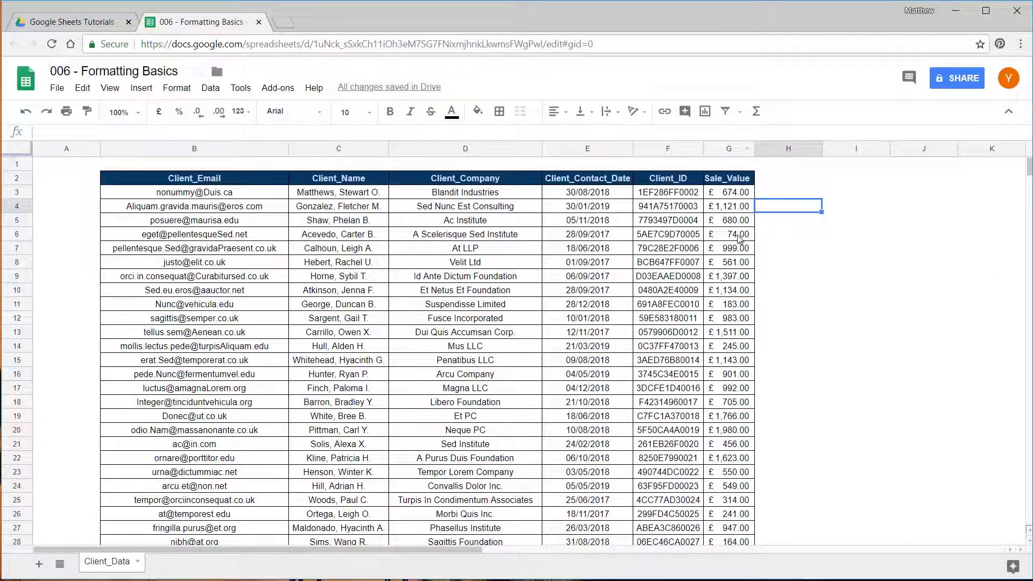
pyautogui.click(211, 223)
pyautogui.click(200, 195)
pyautogui.click(444, 190)
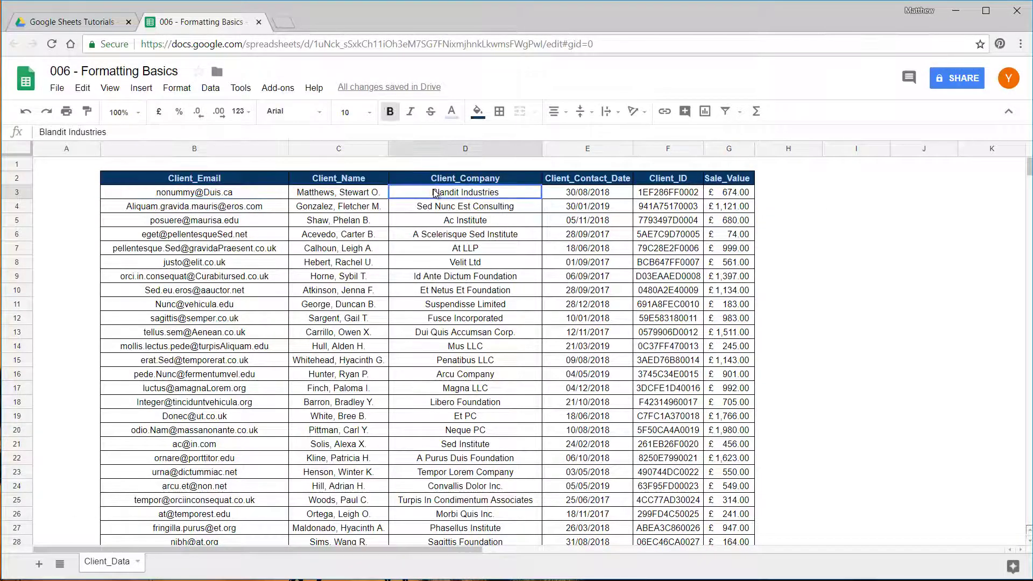
pyautogui.click(333, 193)
pyautogui.moveTo(225, 181); pyautogui.dragTo(724, 492)
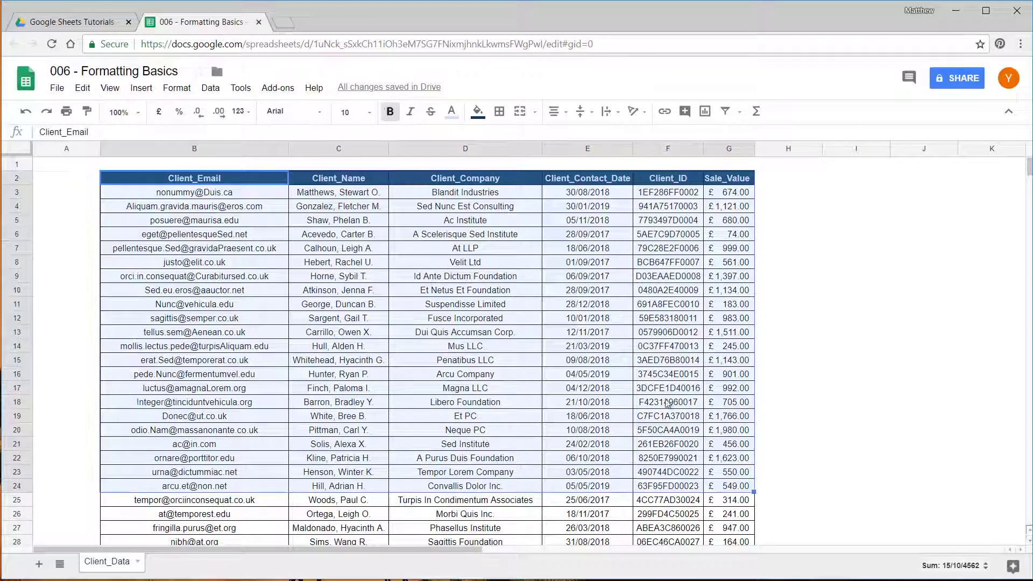
pyautogui.click(600, 188)
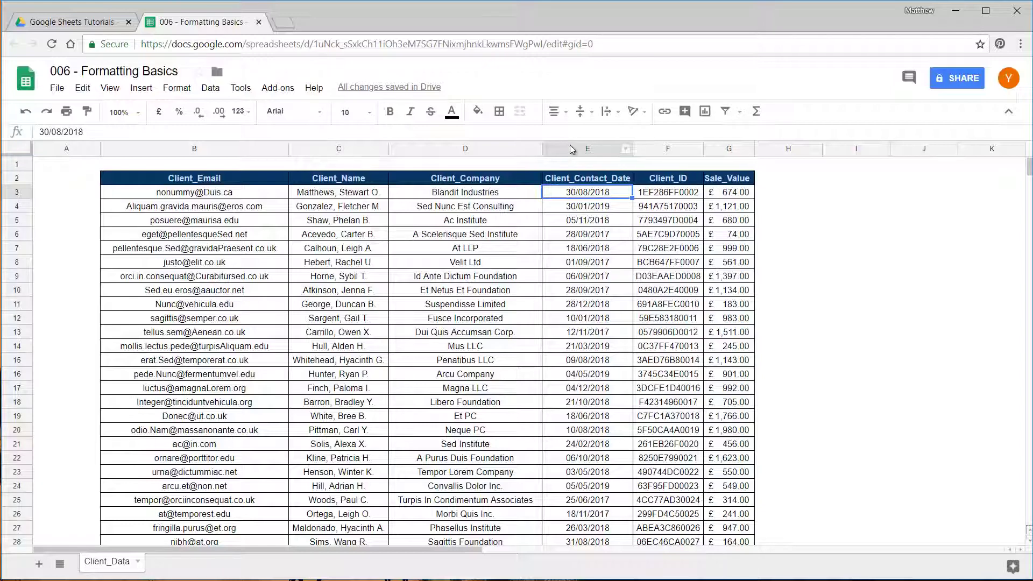
# - Hide the Client_Contact_Date column
pyautogui.click(484, 151)
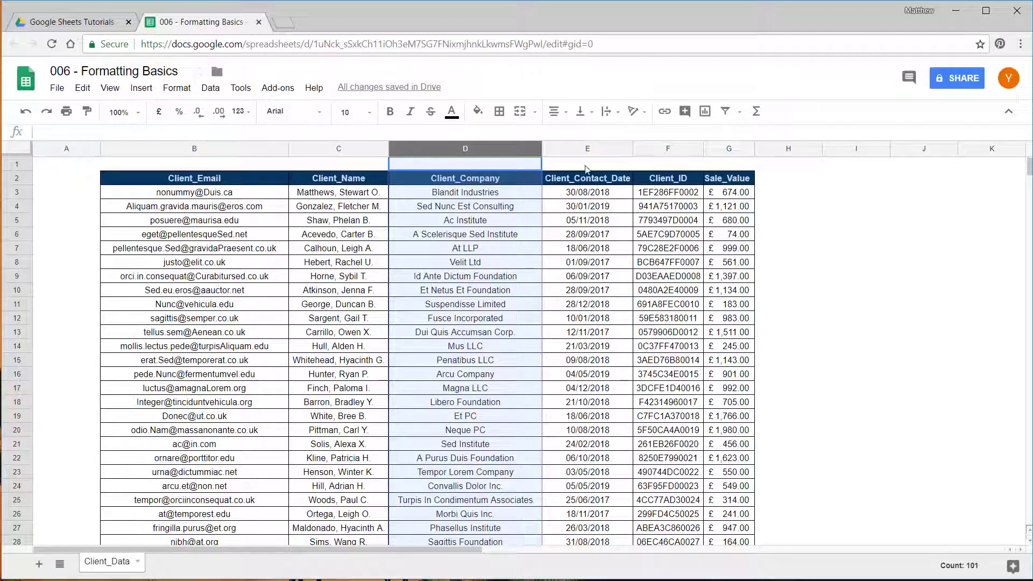
pyautogui.click(581, 148)
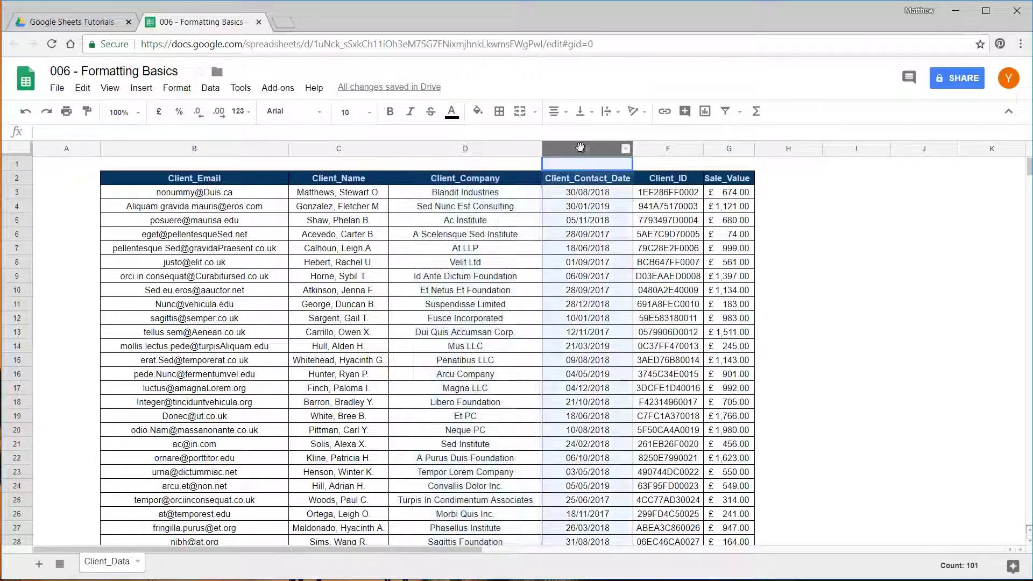
pyautogui.rightClick(581, 150)
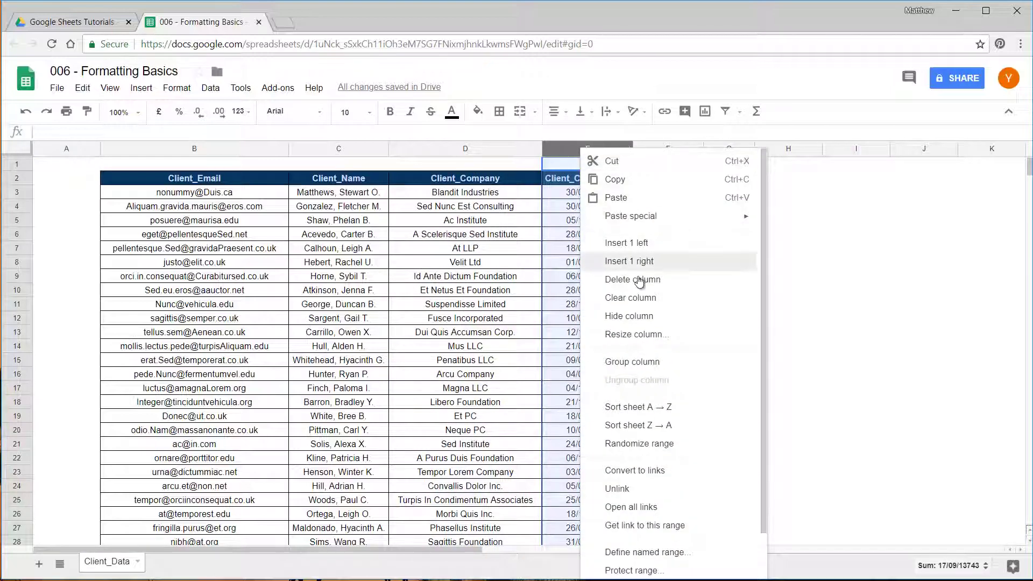
pyautogui.click(646, 318)
pyautogui.click(535, 203)
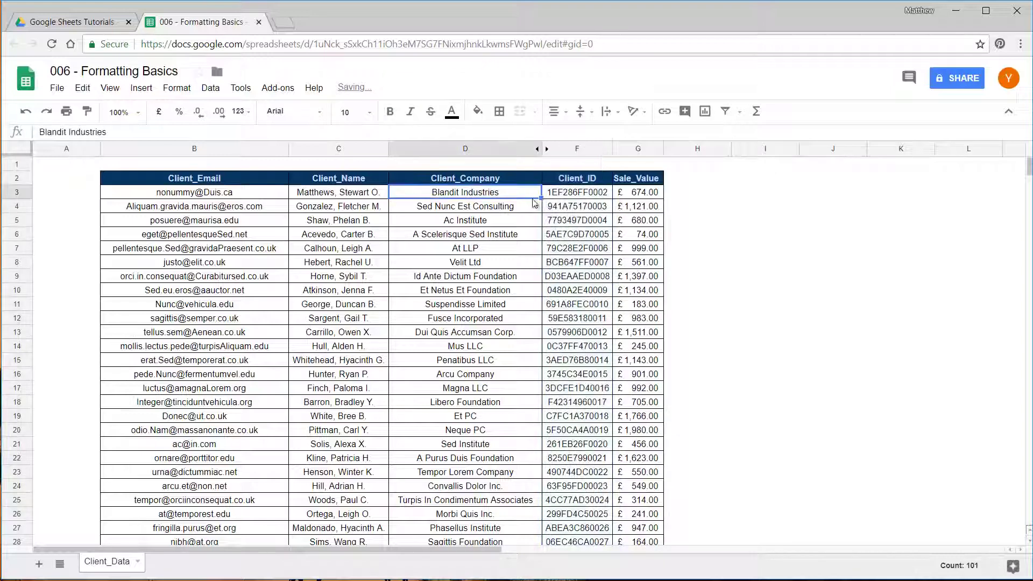
# - Unhide the Client_Contact_Date column between Client_Company and Client_ID
pyautogui.click(504, 263)
pyautogui.click(329, 237)
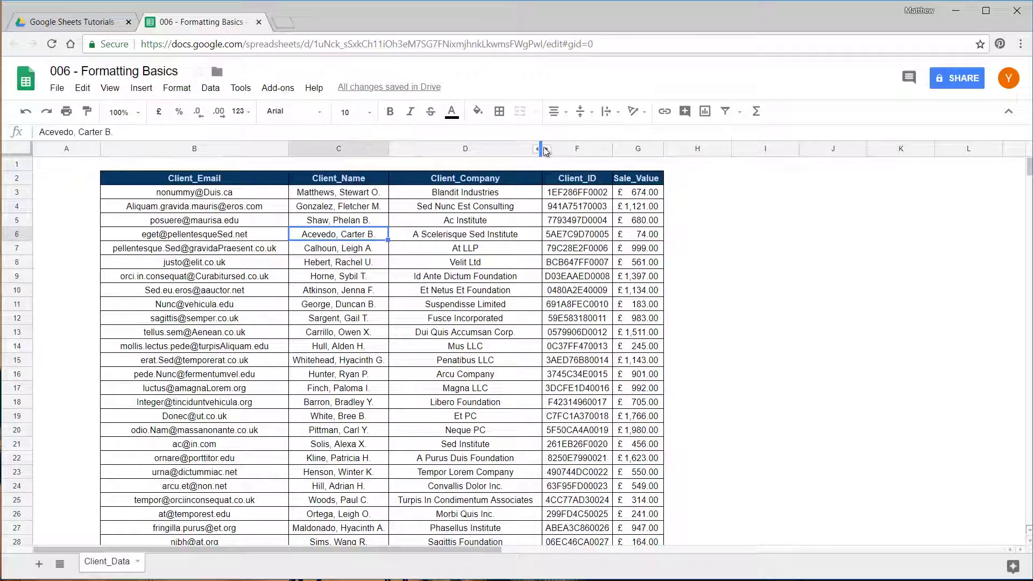
pyautogui.click(547, 150)
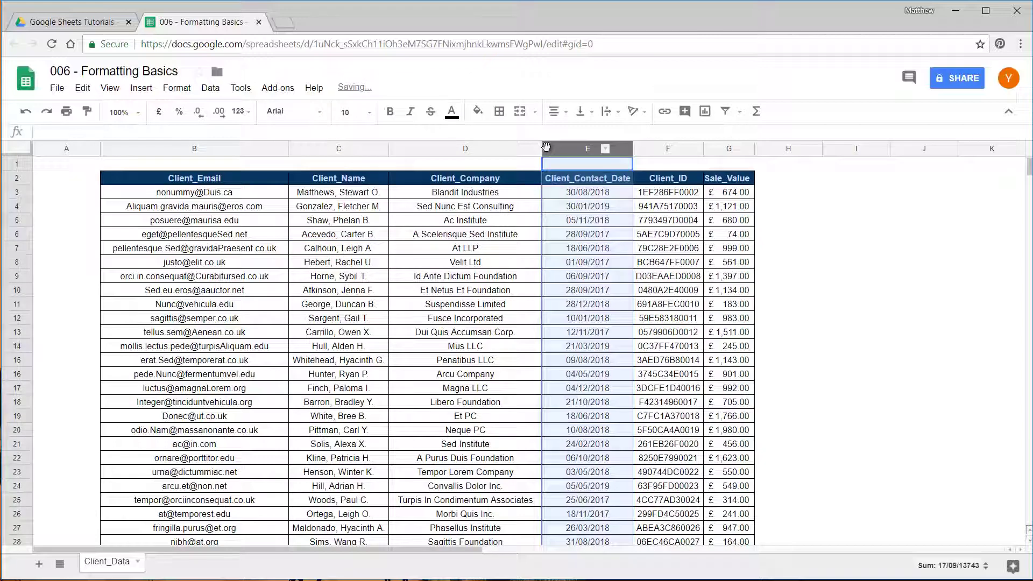
pyautogui.click(575, 237)
# - Hide the Client_Contact_Date and Client_ID columns together and unhide both of them
pyautogui.rightClick(586, 145)
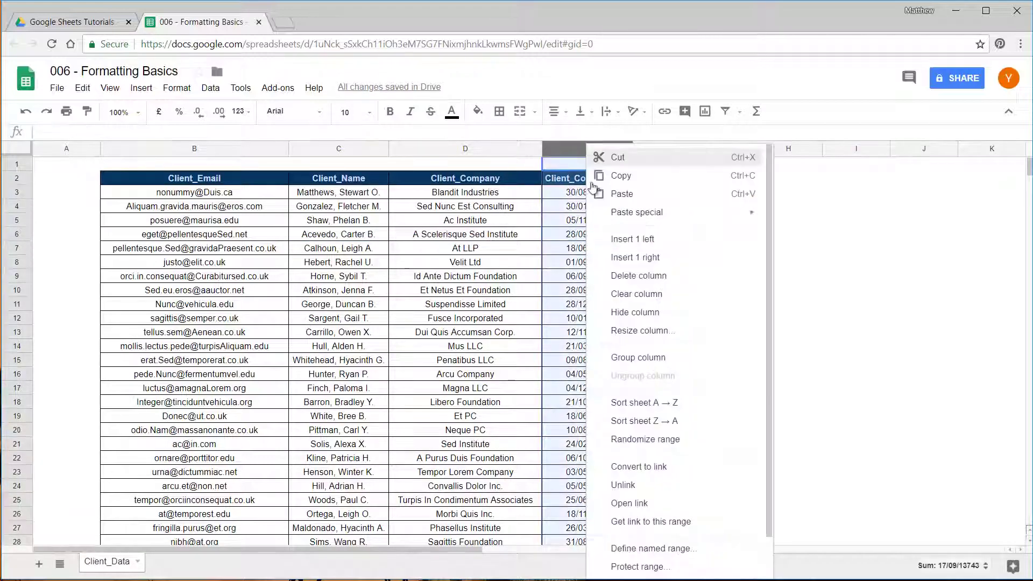
pyautogui.click(512, 221)
pyautogui.click(576, 145)
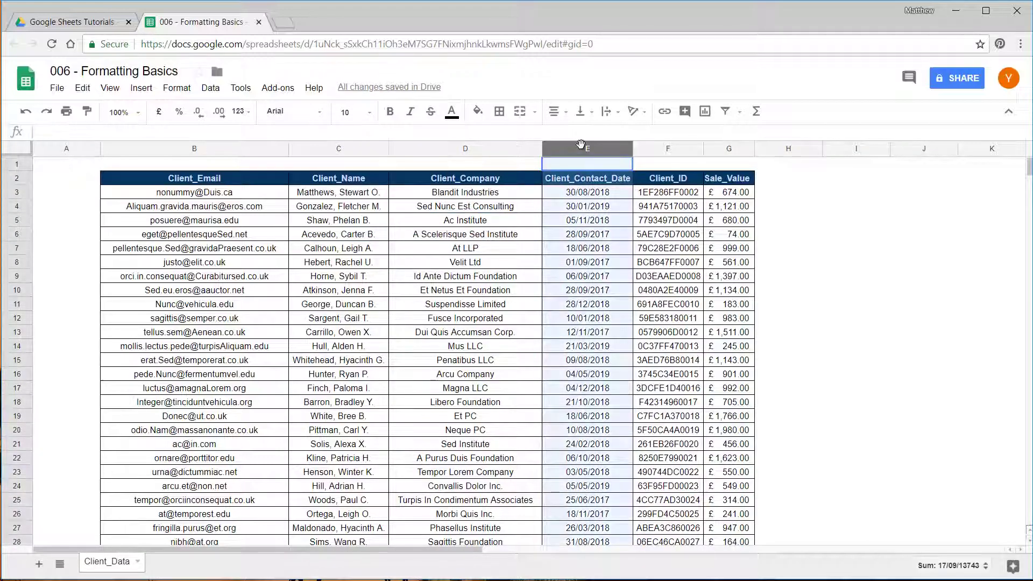
pyautogui.moveTo(581, 144); pyautogui.dragTo(666, 149)
pyautogui.rightClick(664, 153)
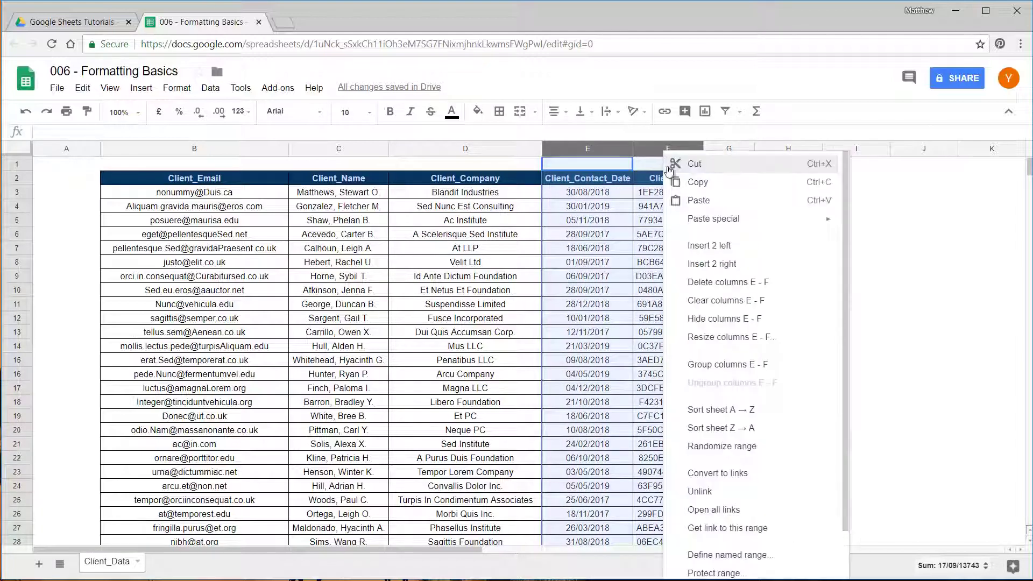
pyautogui.click(729, 321)
pyautogui.click(521, 237)
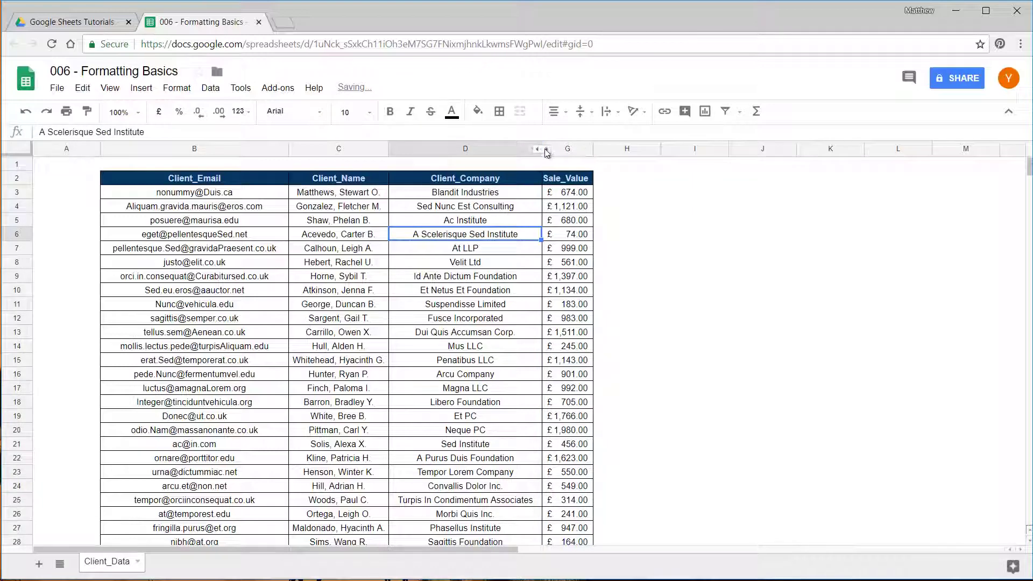
pyautogui.click(548, 149)
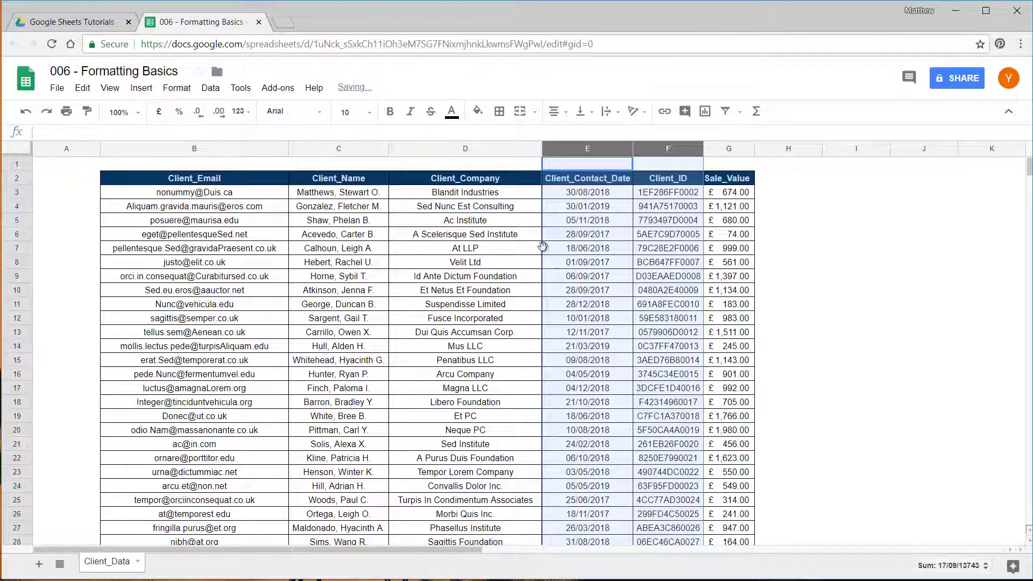
pyautogui.click(206, 193)
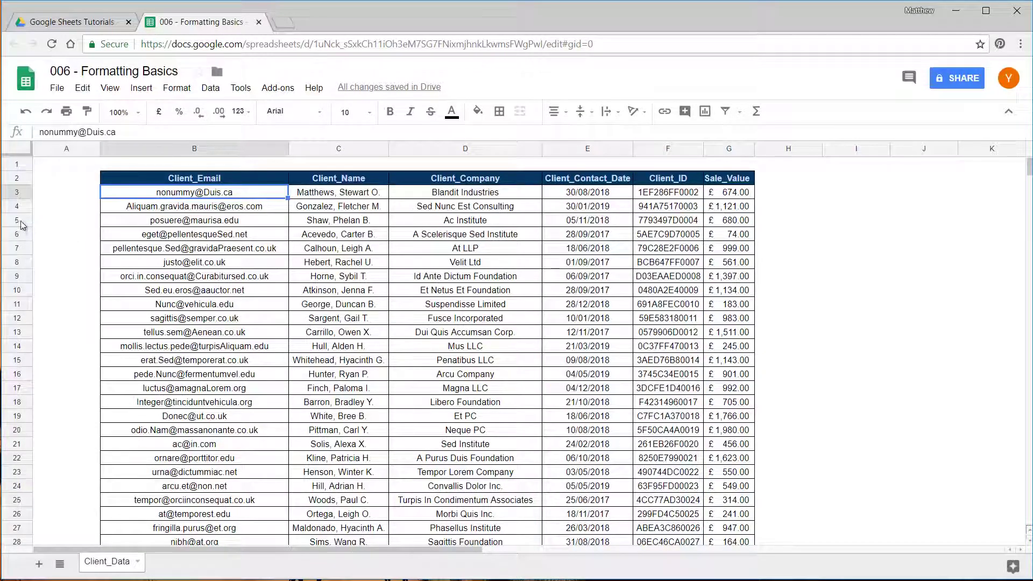
# - Hide rows 5 to 9 of the client records and unhide them
pyautogui.moveTo(16, 221); pyautogui.dragTo(18, 289)
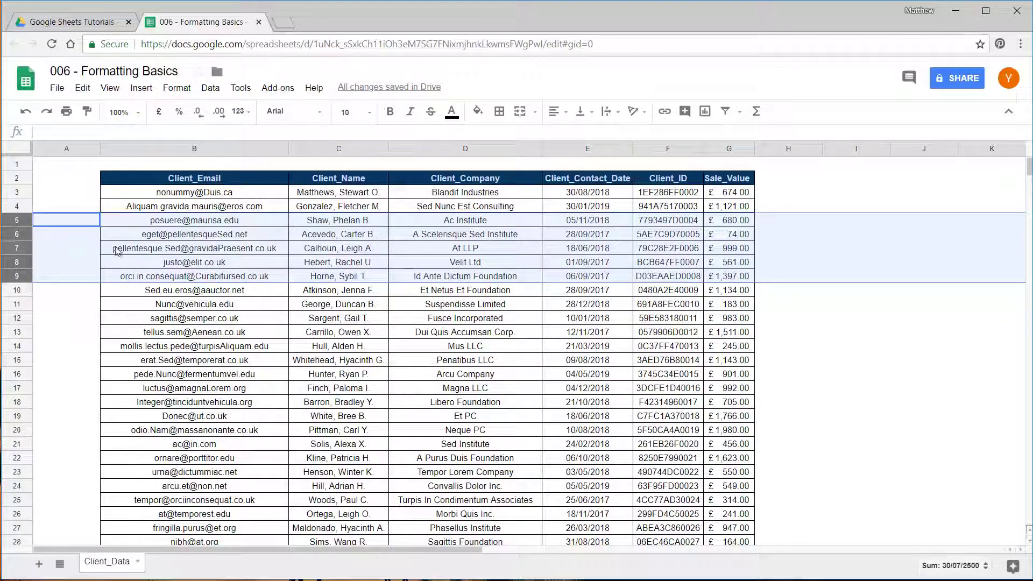
pyautogui.rightClick(23, 235)
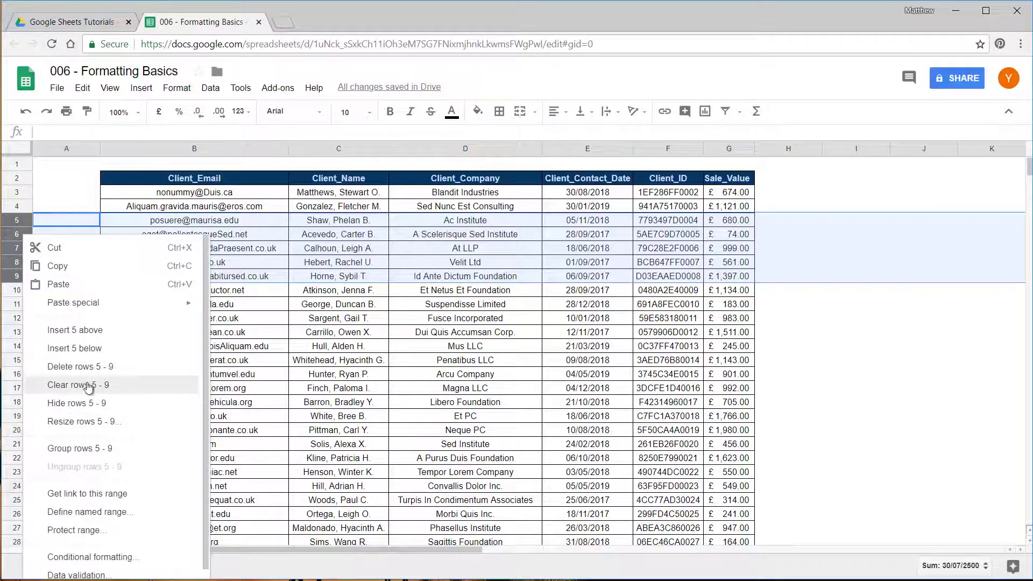
pyautogui.click(63, 403)
pyautogui.click(233, 251)
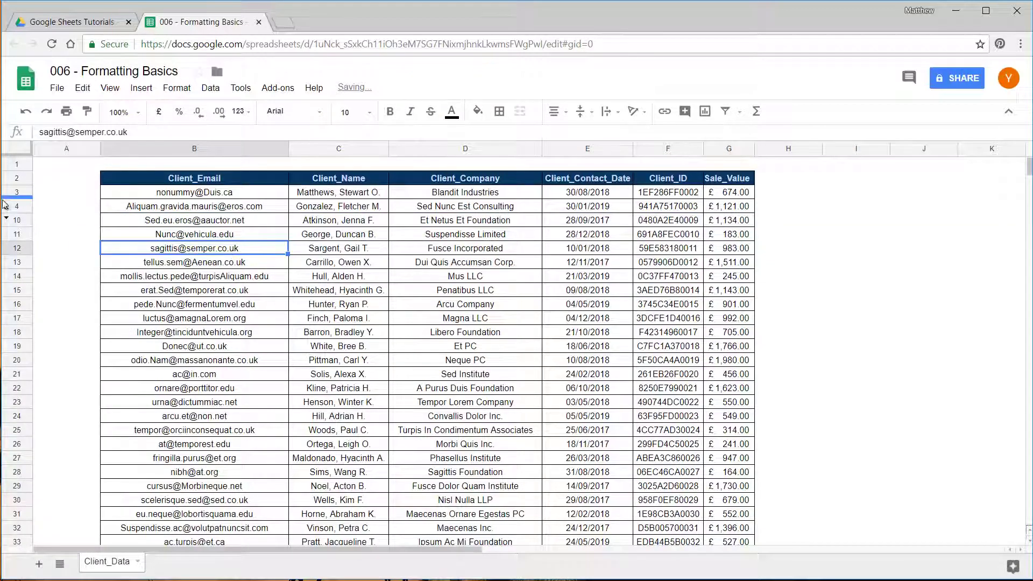
pyautogui.click(7, 219)
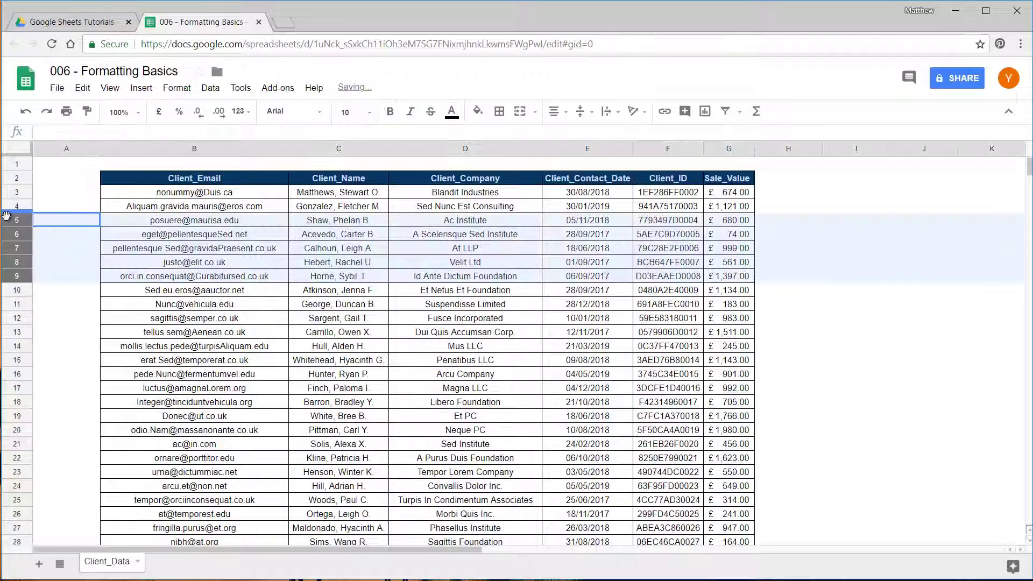
pyautogui.click(371, 237)
pyautogui.click(204, 193)
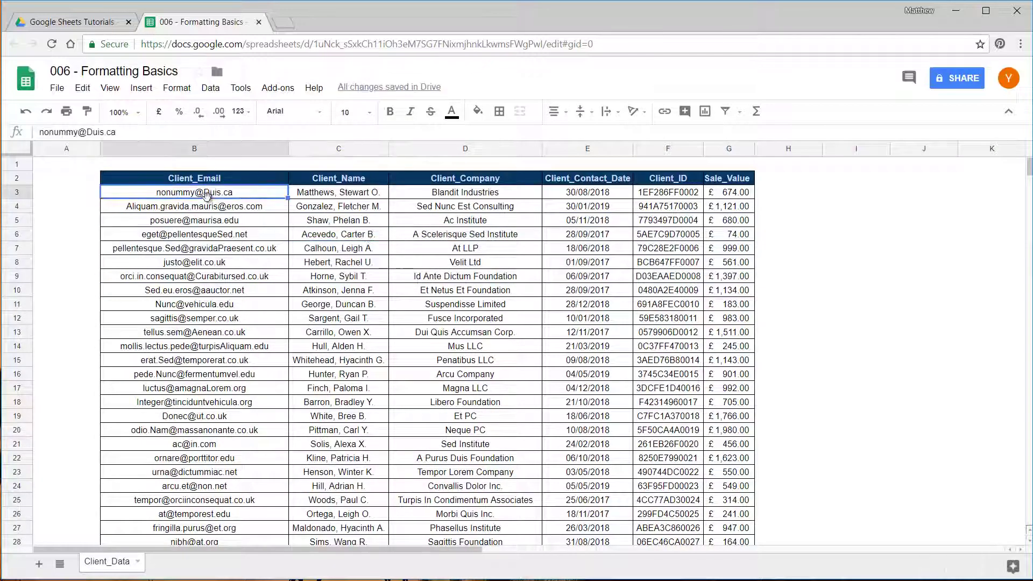
# - Freeze the sheet's rows from the top through header row 2
pyautogui.click(199, 205)
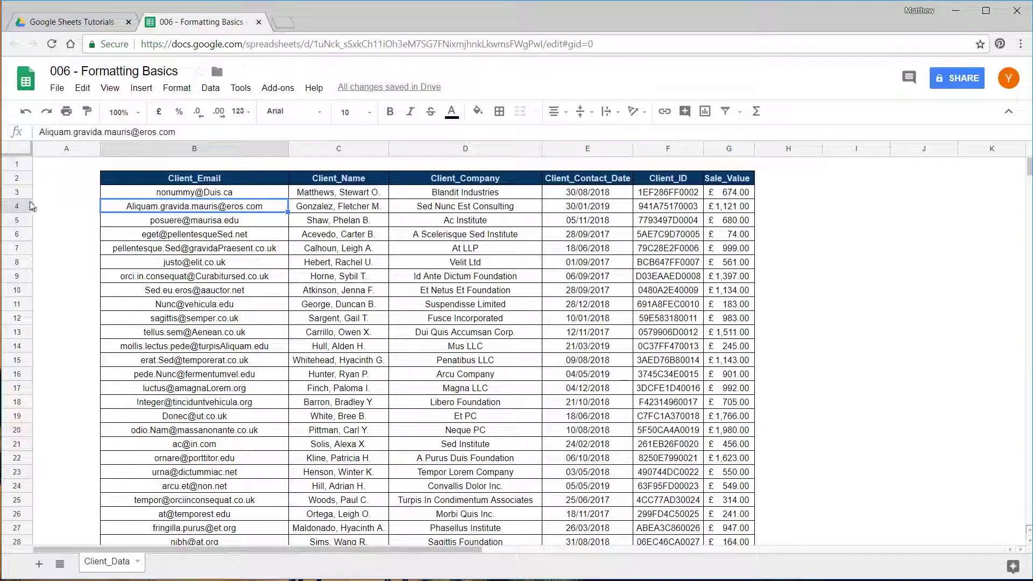
pyautogui.click(16, 179)
pyautogui.click(296, 263)
pyautogui.scroll(-15, 276, 254)
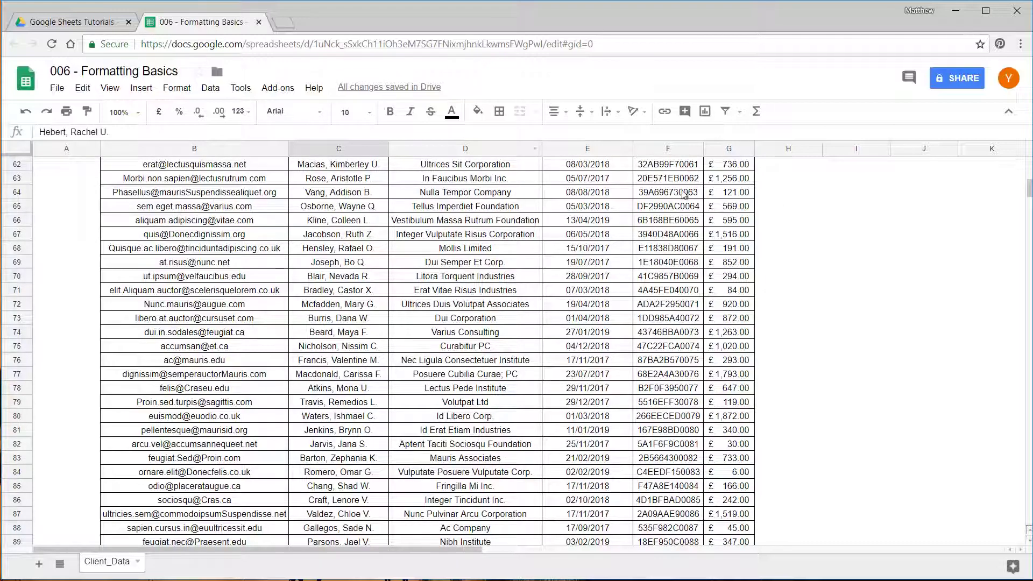
pyautogui.scroll(15, 544, 261)
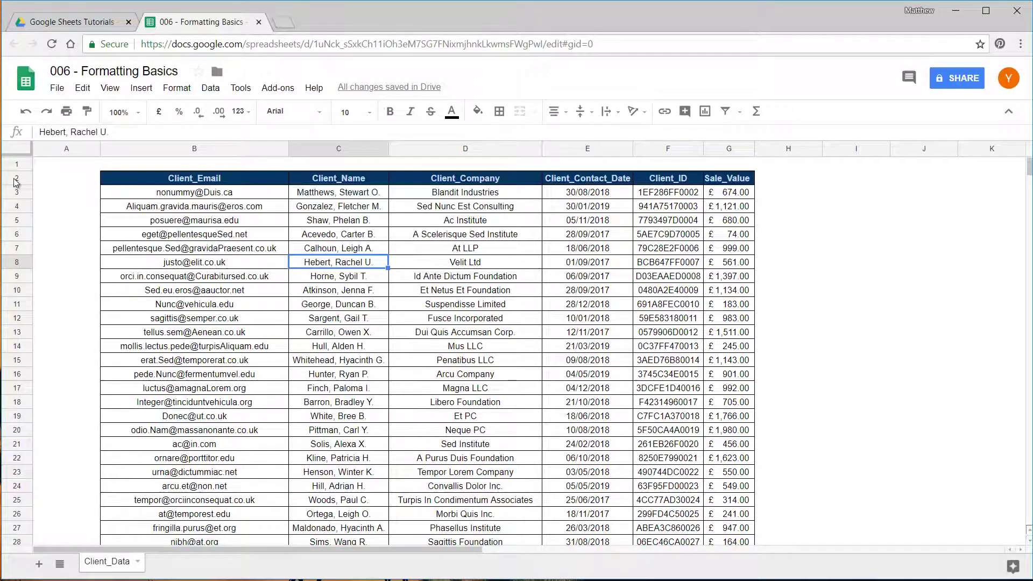
pyautogui.click(15, 179)
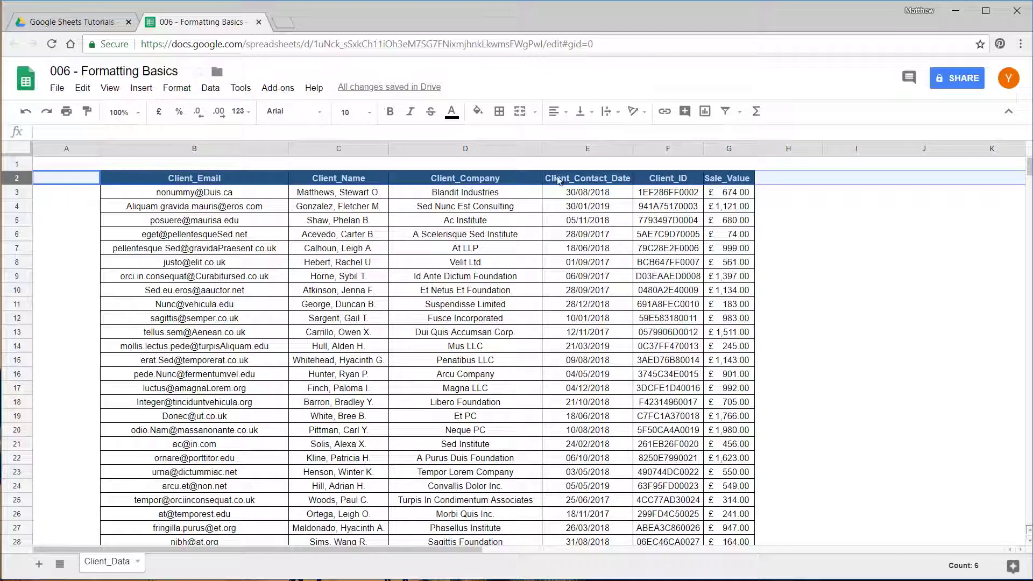
pyautogui.click(112, 88)
pyautogui.moveTo(121, 109)
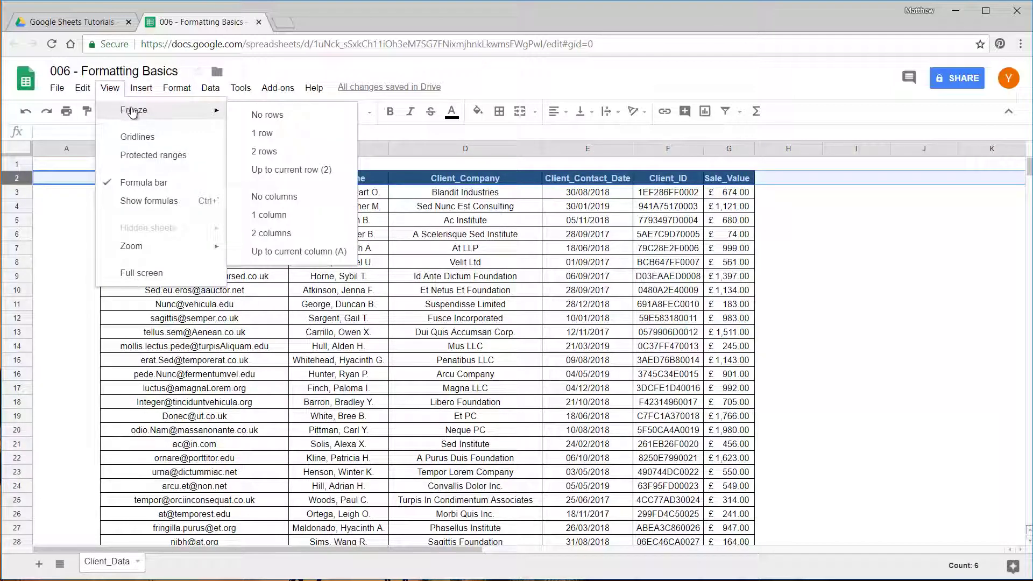
pyautogui.click(290, 170)
pyautogui.click(257, 264)
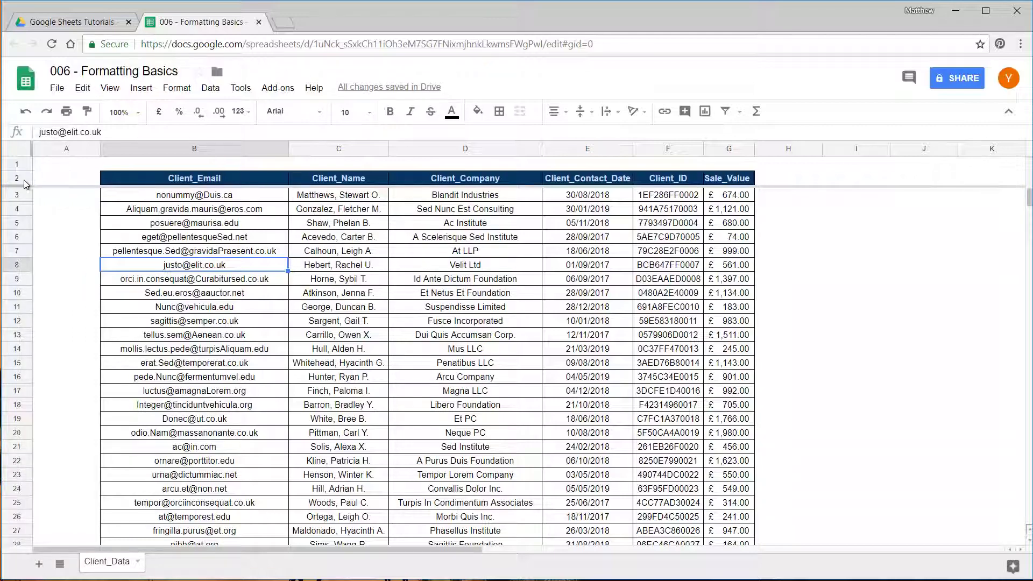
# - Examine how the frozen header behaves while moving down the client records and back to the first record
pyautogui.click(215, 253)
pyautogui.scroll(-12, 216, 252)
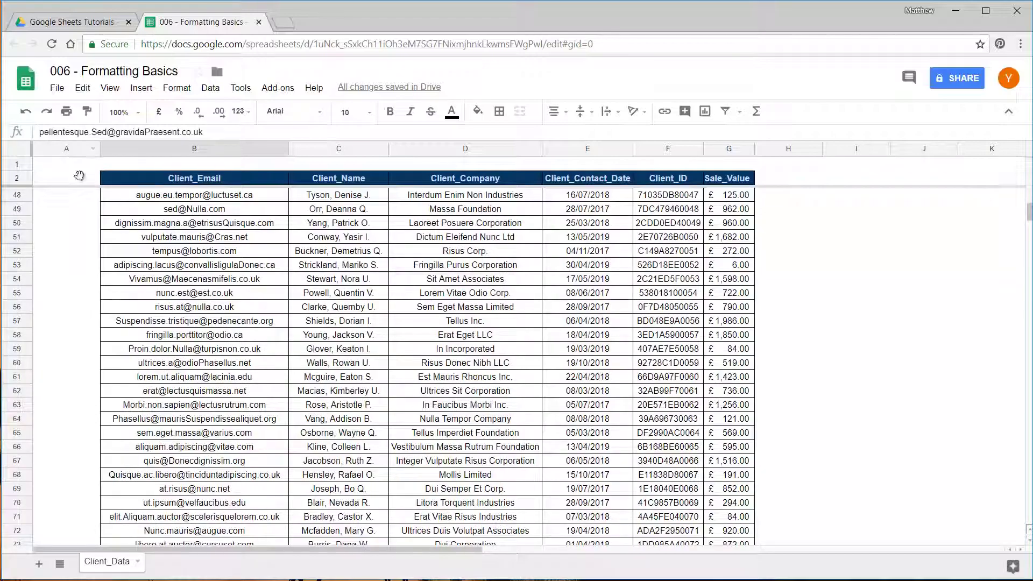
pyautogui.scroll(-2, 267, 265)
pyautogui.scroll(-7, 267, 265)
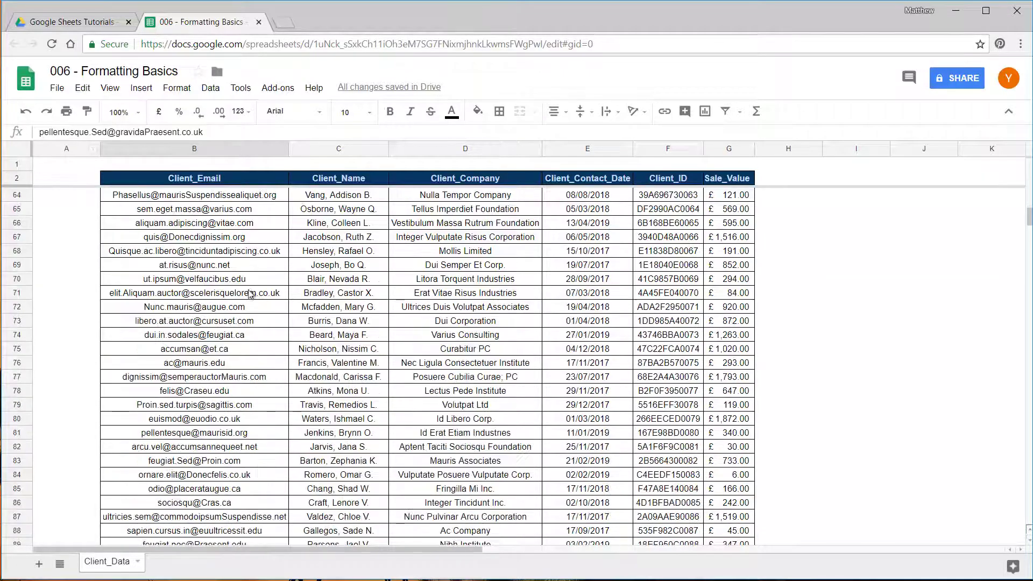
pyautogui.scroll(16, 246, 289)
pyautogui.scroll(5, 246, 289)
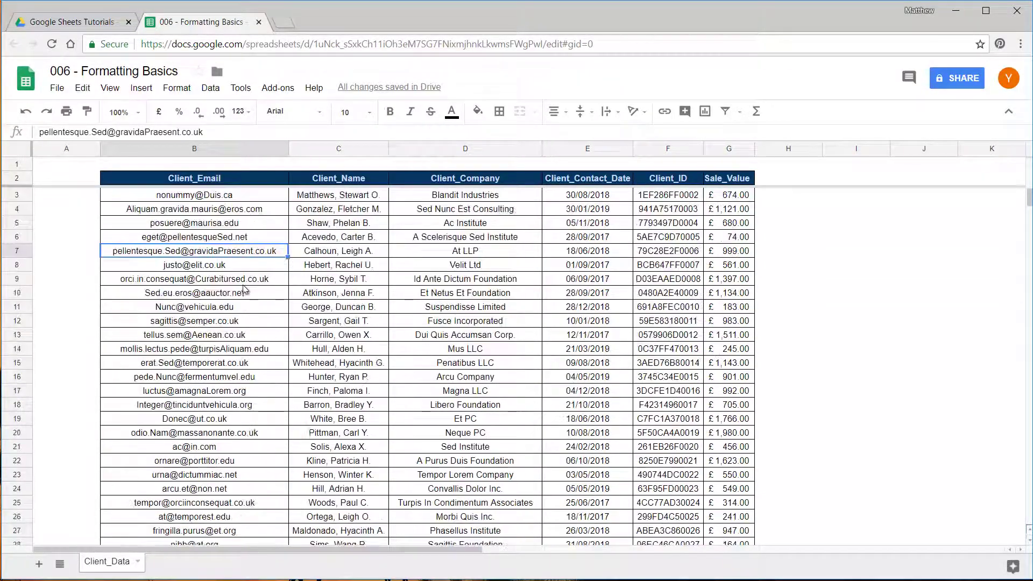
pyautogui.click(150, 222)
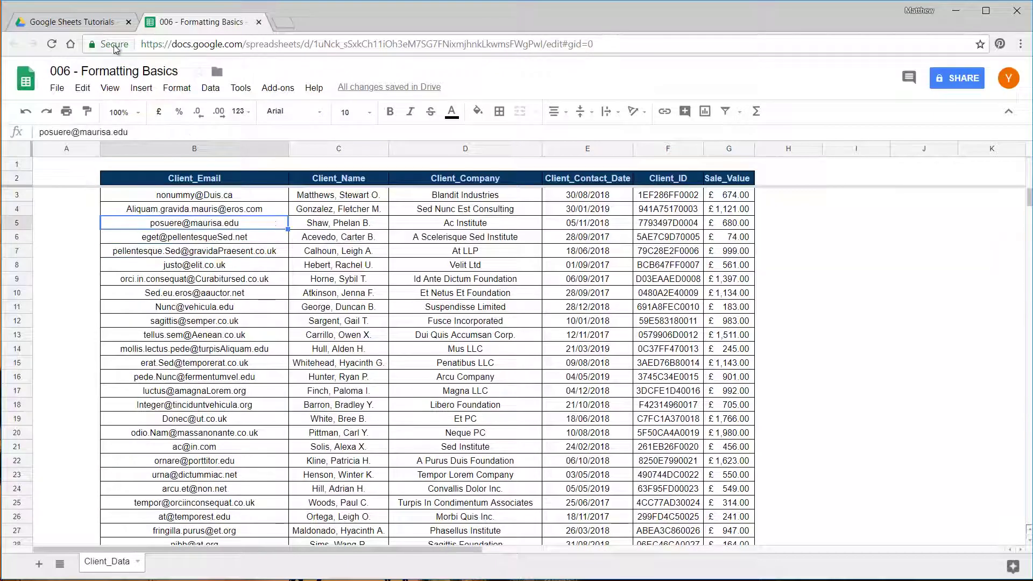
# - Freeze the first column and check it by moving down and across the sheet
pyautogui.click(111, 89)
pyautogui.moveTo(130, 111)
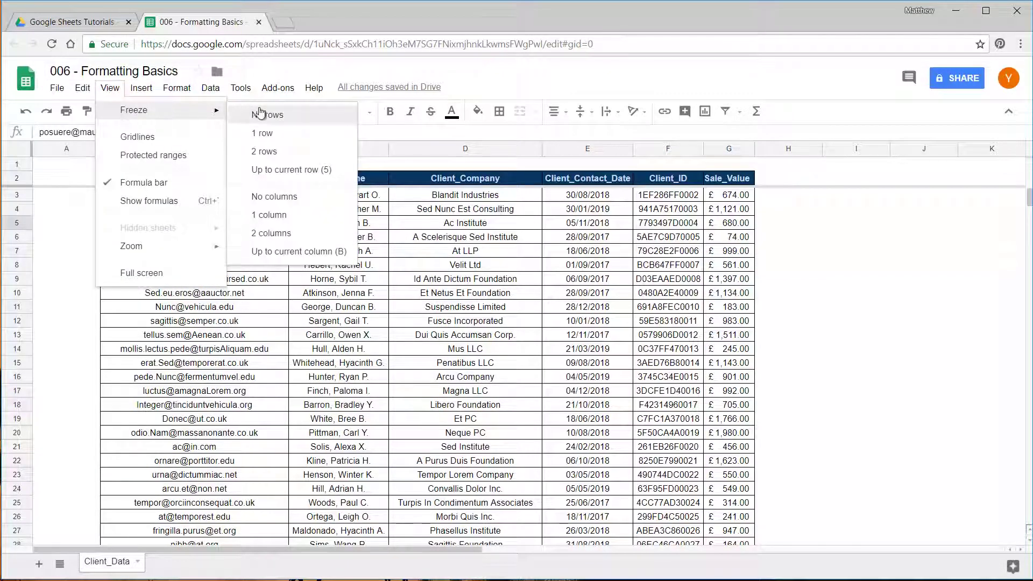
pyautogui.click(269, 215)
pyautogui.click(78, 223)
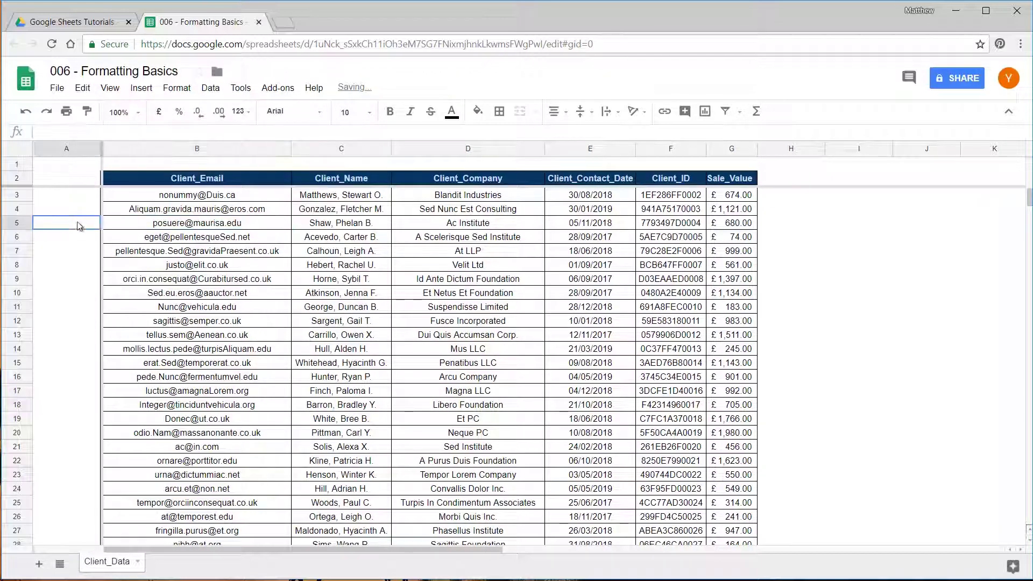
pyautogui.scroll(-3, 94, 246)
pyautogui.scroll(3, 94, 246)
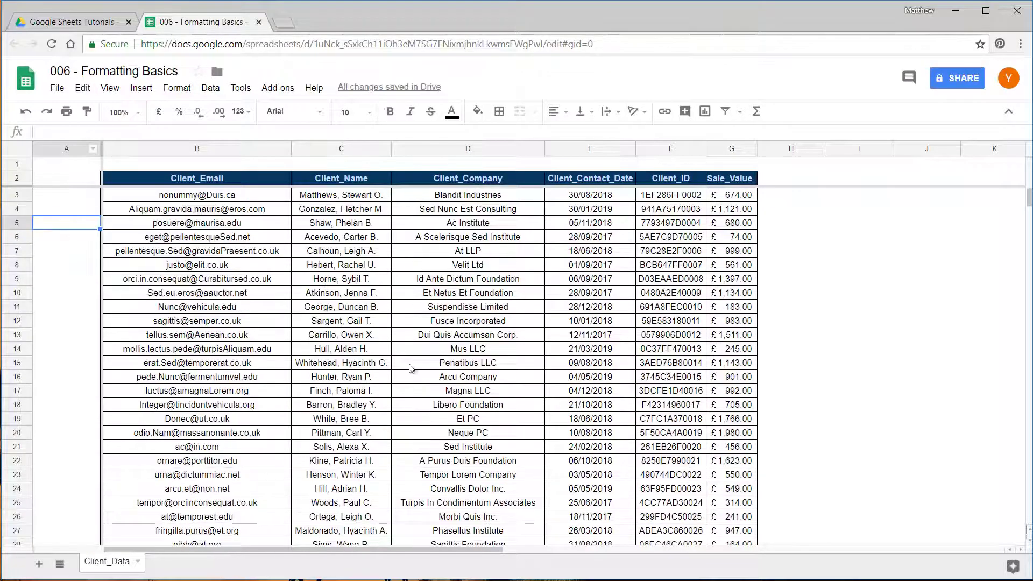
pyautogui.click(474, 350)
pyautogui.moveTo(536, 359); pyautogui.dragTo(721, 440)
pyautogui.moveTo(441, 554); pyautogui.dragTo(304, 557)
pyautogui.click(218, 281)
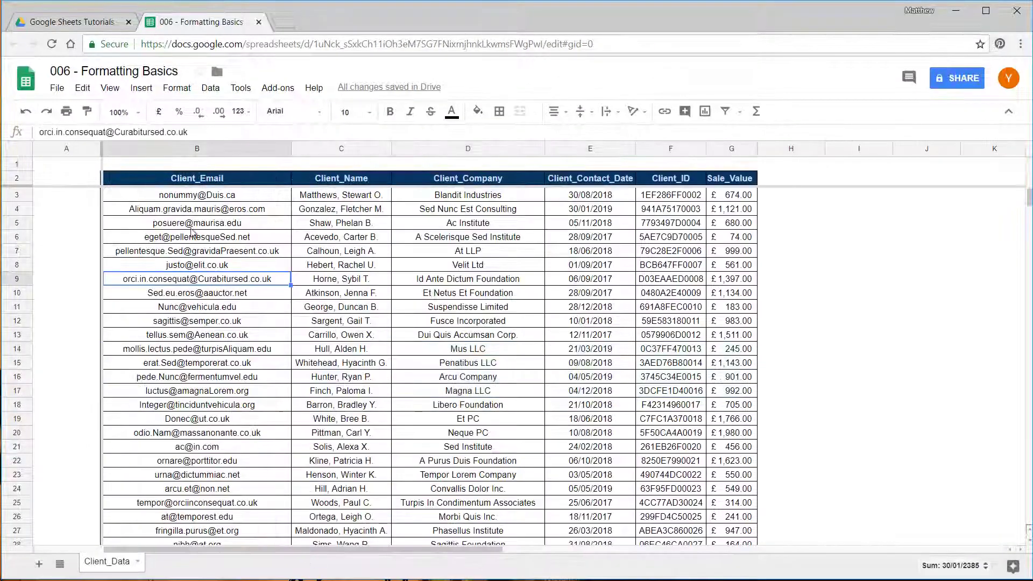
pyautogui.click(192, 227)
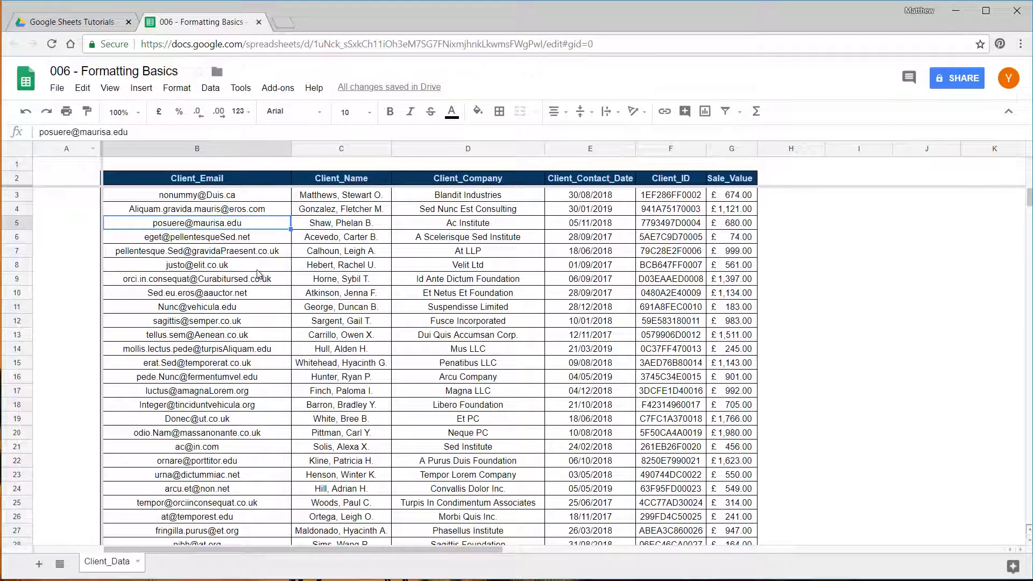
# - Remove the column freeze and set the row freeze to 2 rows
pyautogui.click(114, 89)
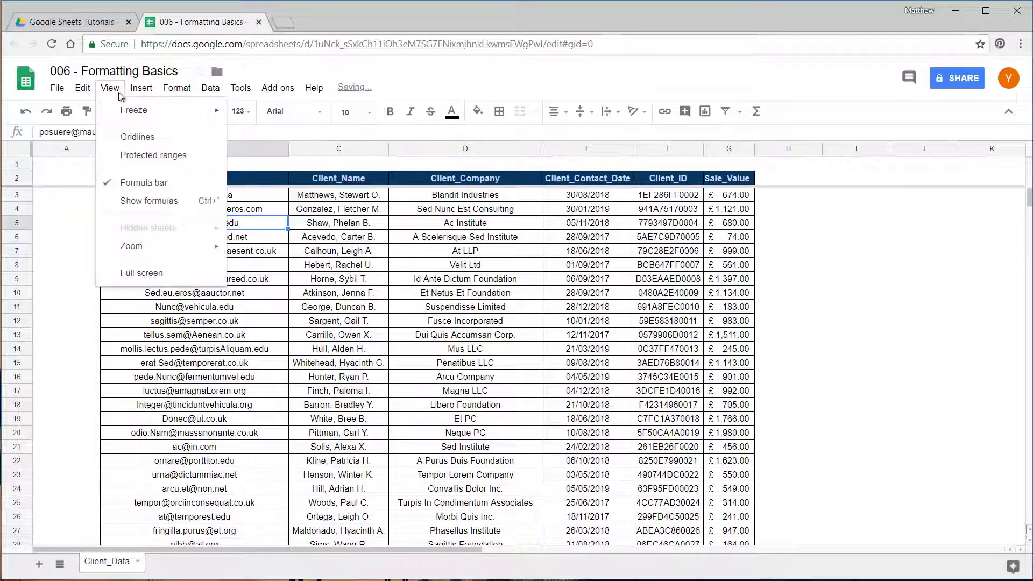
pyautogui.moveTo(138, 109)
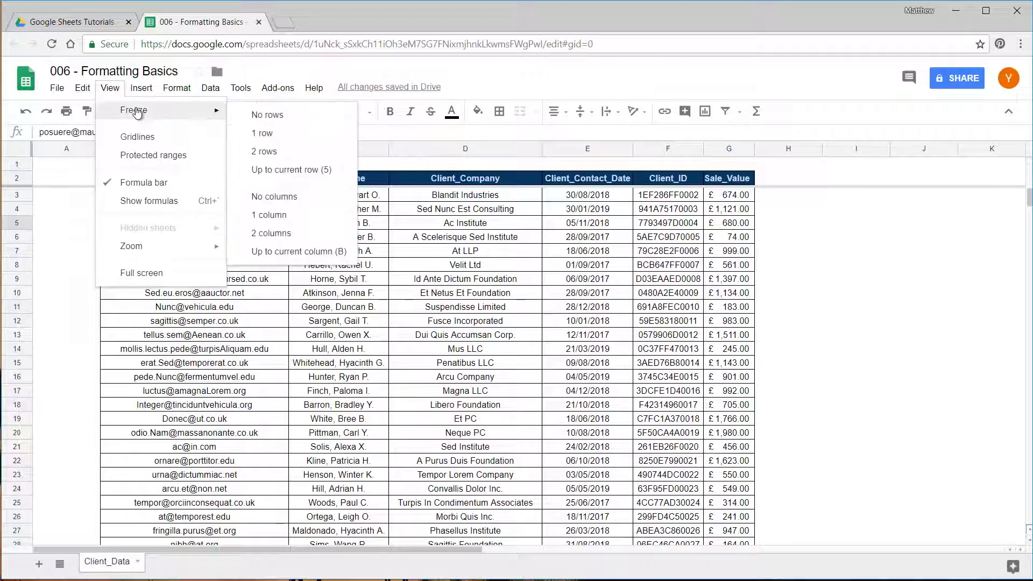
pyautogui.click(292, 153)
pyautogui.click(247, 281)
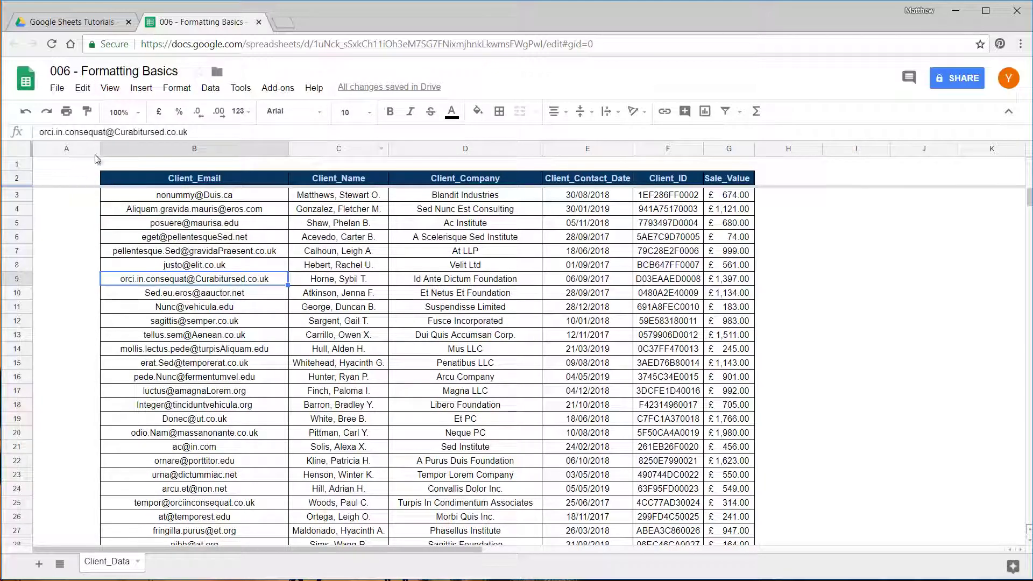
# - Unfreeze all rows so that no rows are frozen on the sheet
pyautogui.click(109, 88)
pyautogui.moveTo(122, 112)
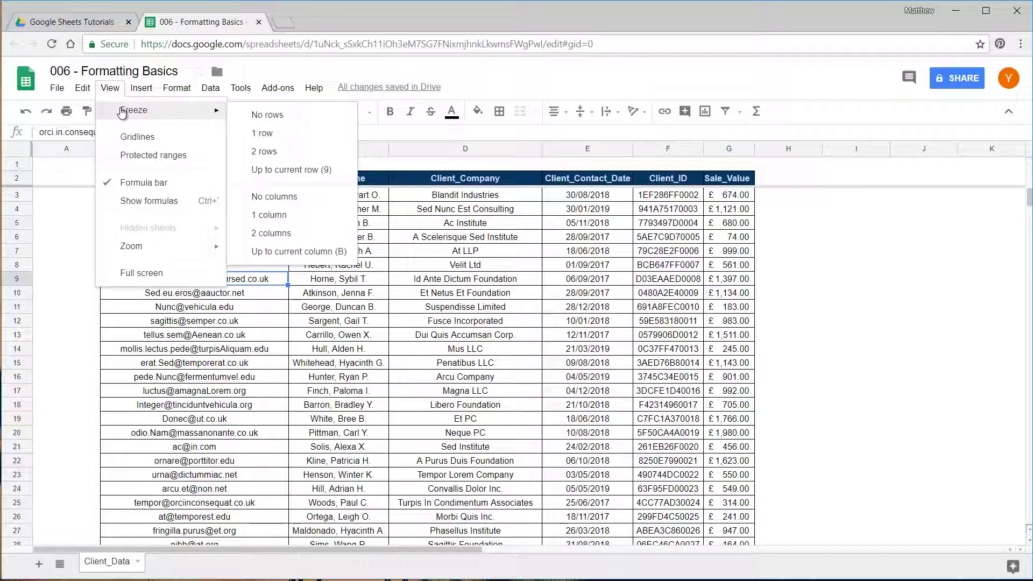
pyautogui.click(264, 114)
pyautogui.click(200, 208)
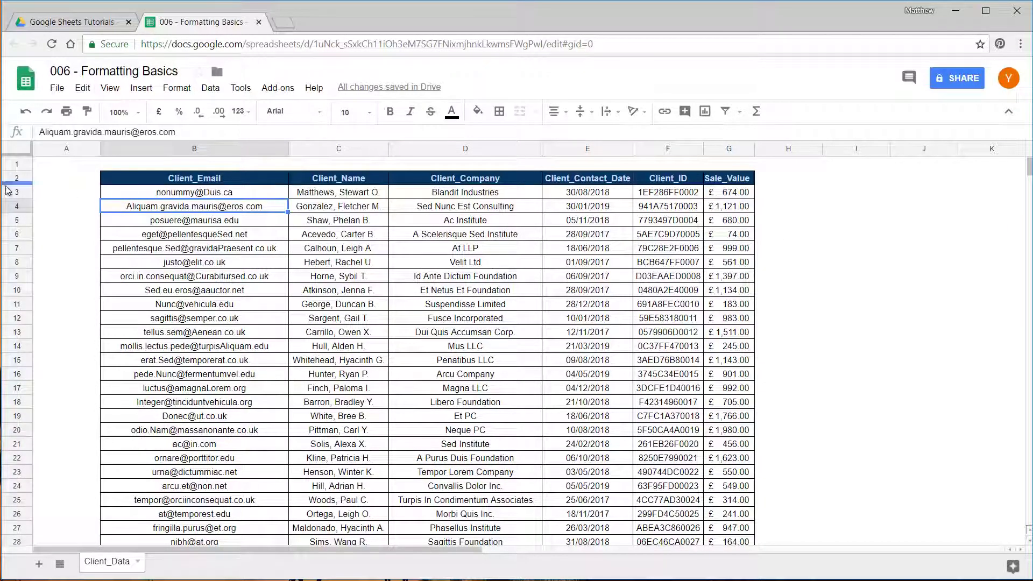
# - Freeze the top 2 rows, including the column headers in row 2
pyautogui.click(20, 179)
pyautogui.click(104, 84)
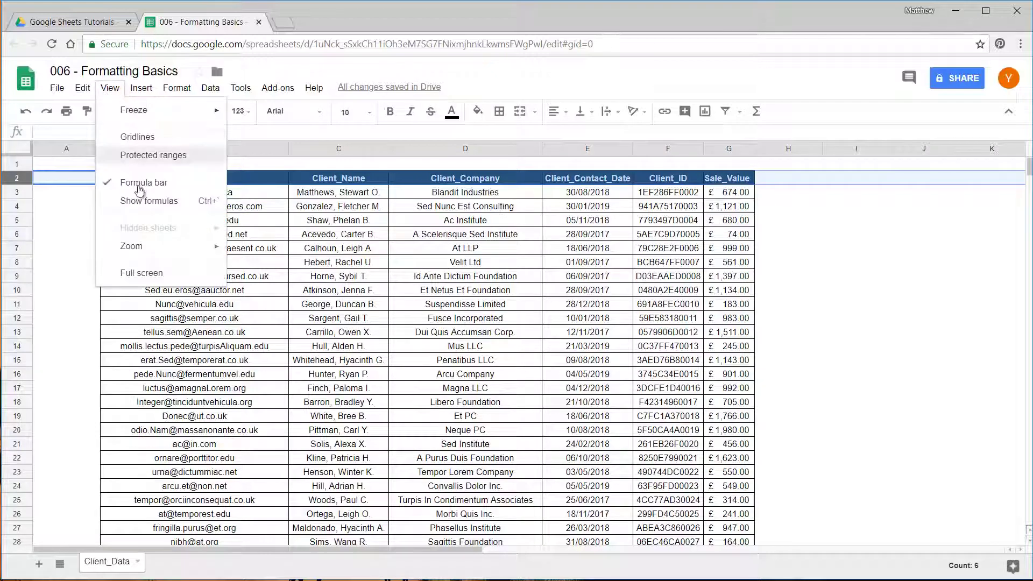
pyautogui.moveTo(161, 110)
pyautogui.click(304, 151)
pyautogui.click(304, 265)
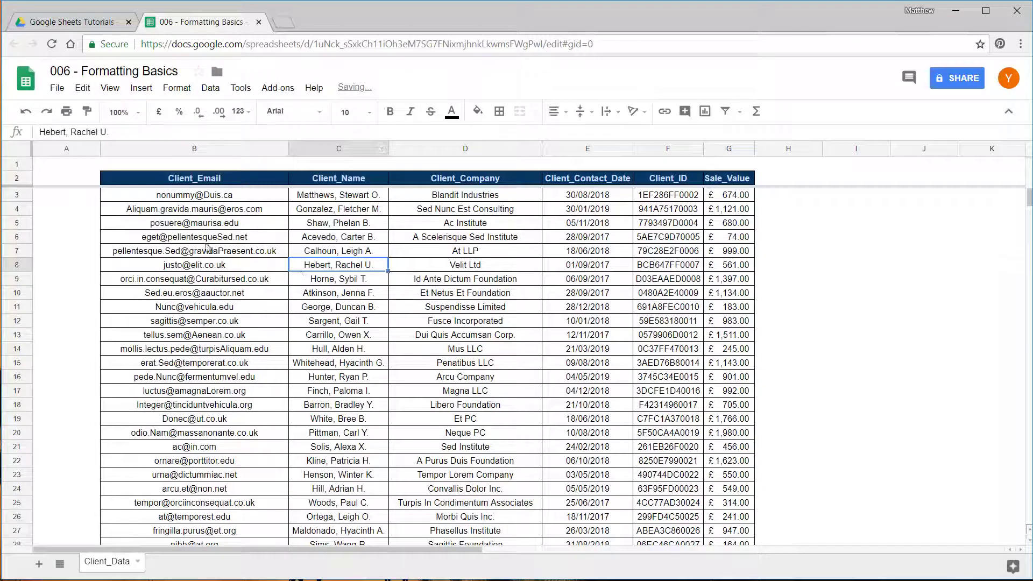
# - Add alternating colors with a header to the client table, range B2:G102
pyautogui.click(212, 223)
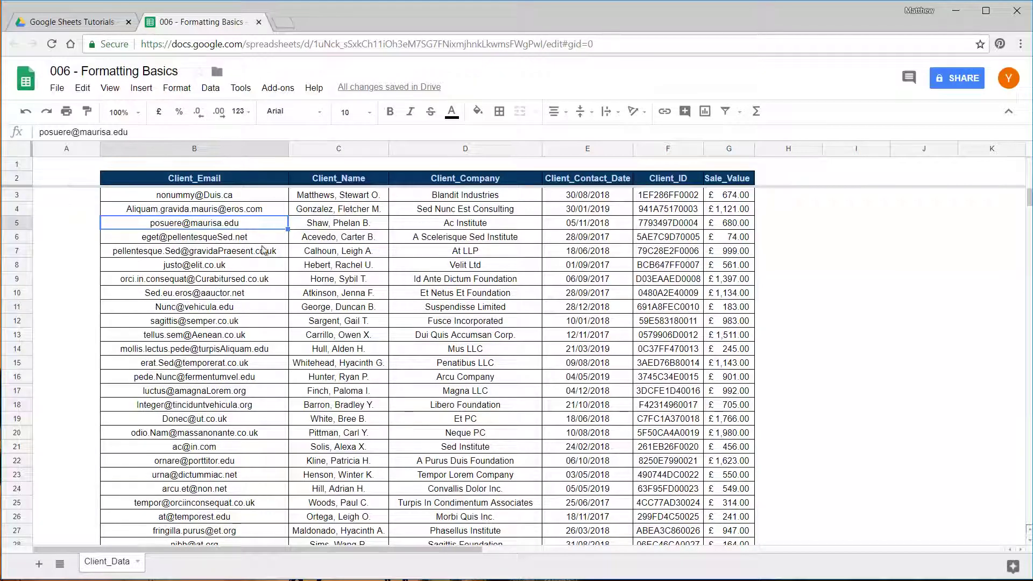
pyautogui.click(176, 88)
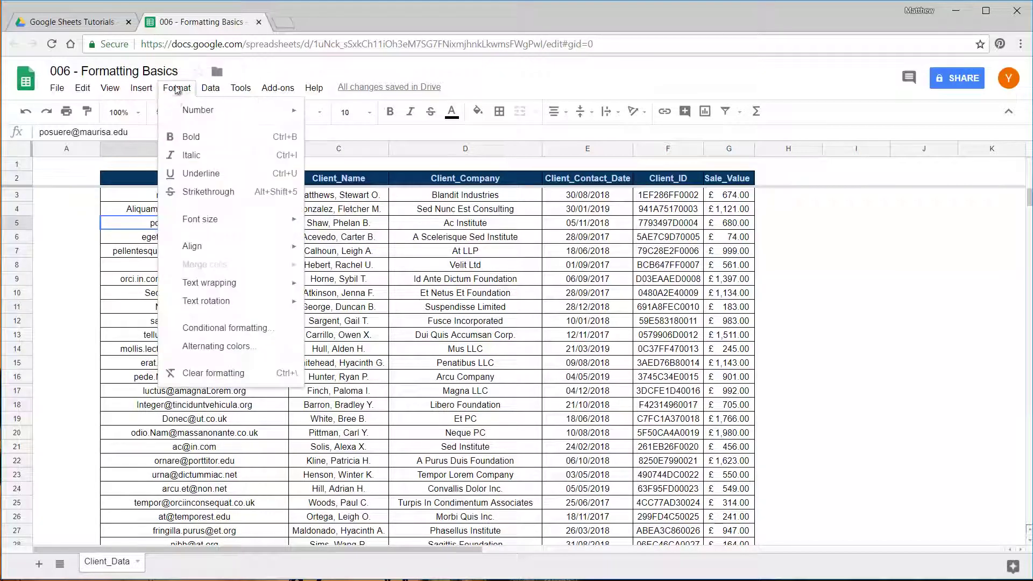
pyautogui.click(223, 349)
pyautogui.click(704, 255)
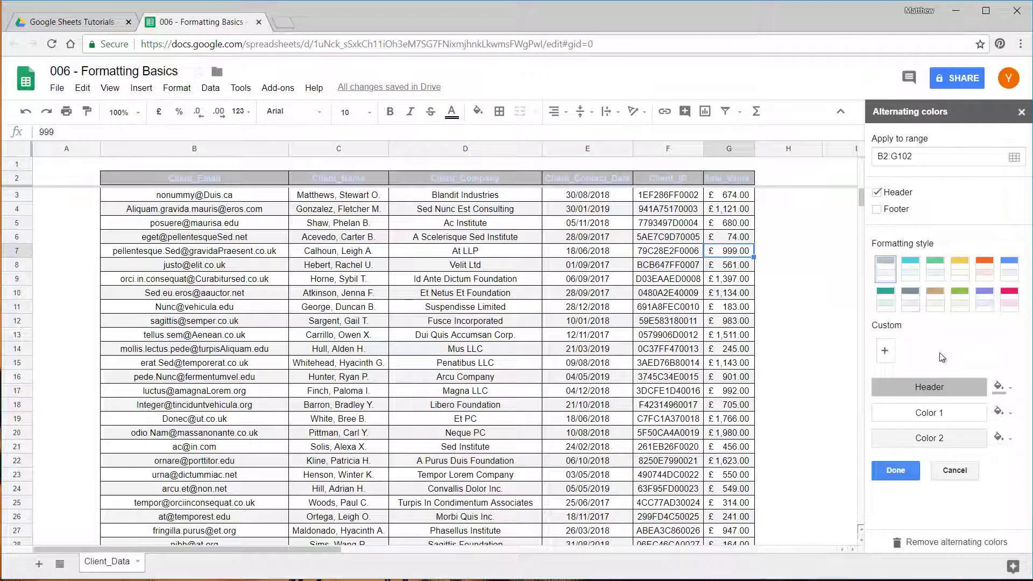
# - Try several preset alternating color styles, ending on the pink one, and check the row banding down the table
pyautogui.click(966, 273)
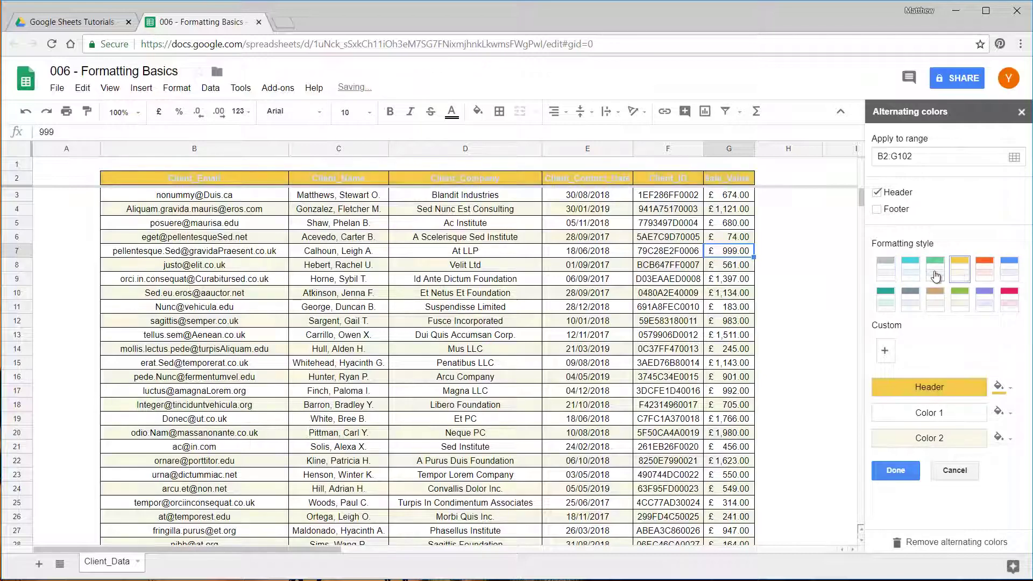
pyautogui.click(935, 269)
pyautogui.click(934, 302)
pyautogui.click(909, 301)
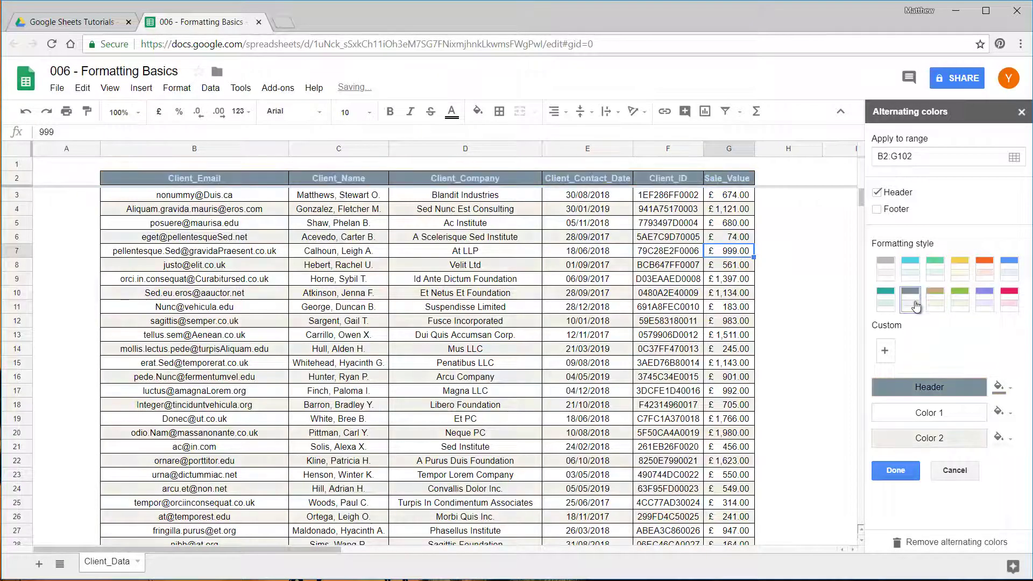
pyautogui.click(985, 299)
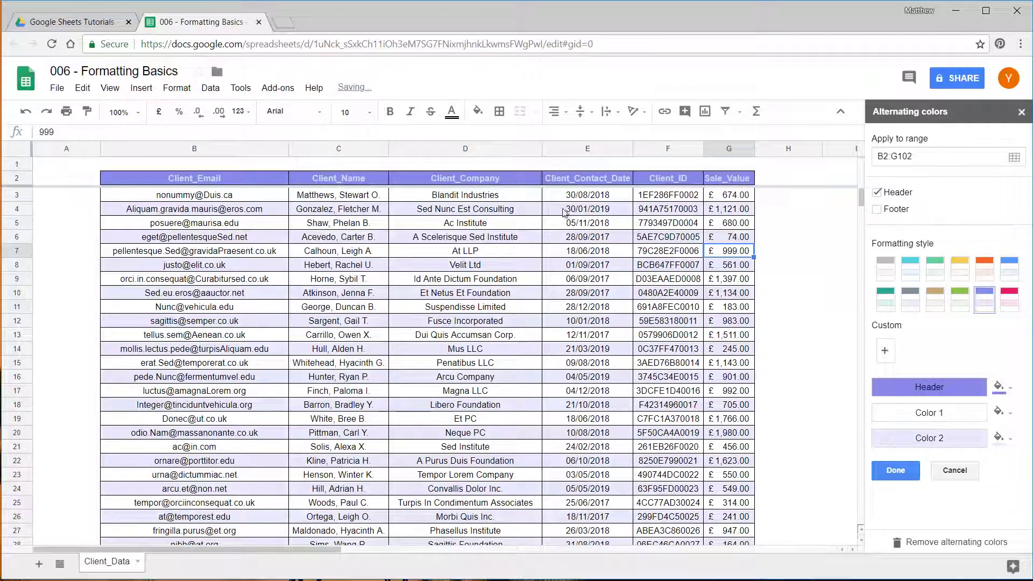
pyautogui.click(1010, 299)
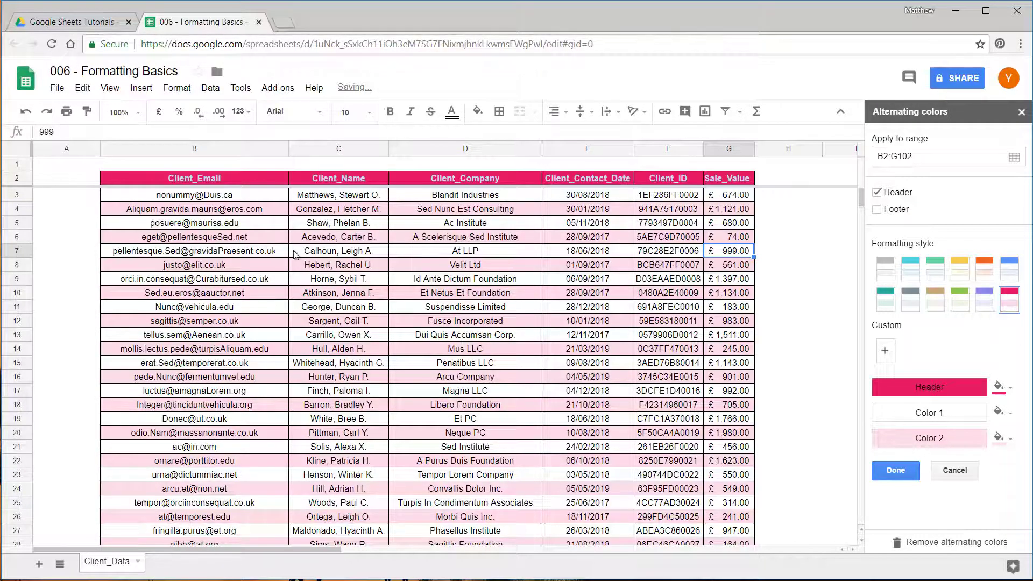
pyautogui.scroll(-18, 294, 254)
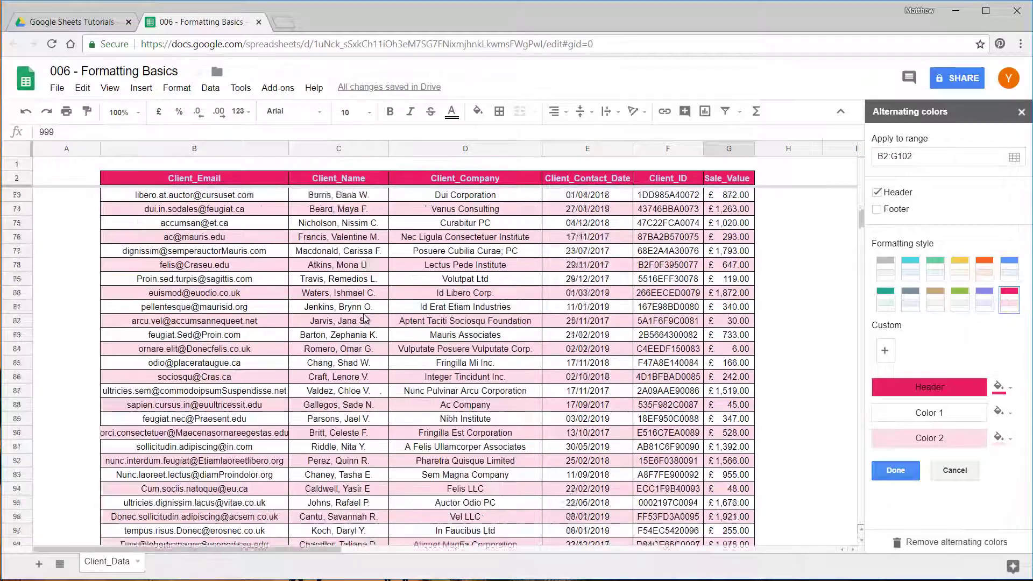
pyautogui.scroll(-6, 371, 318)
pyautogui.scroll(13, 323, 304)
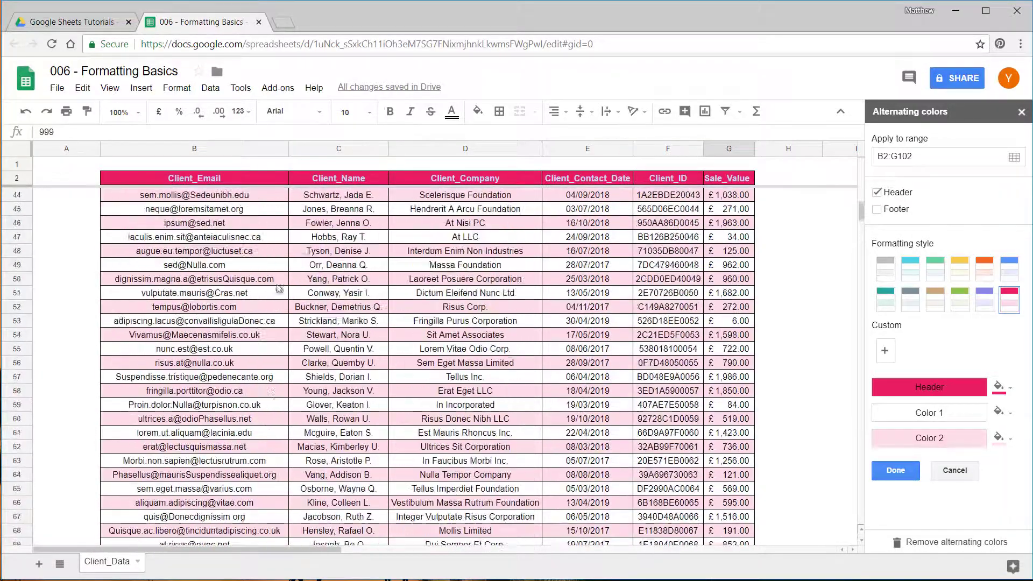
pyautogui.scroll(14, 279, 289)
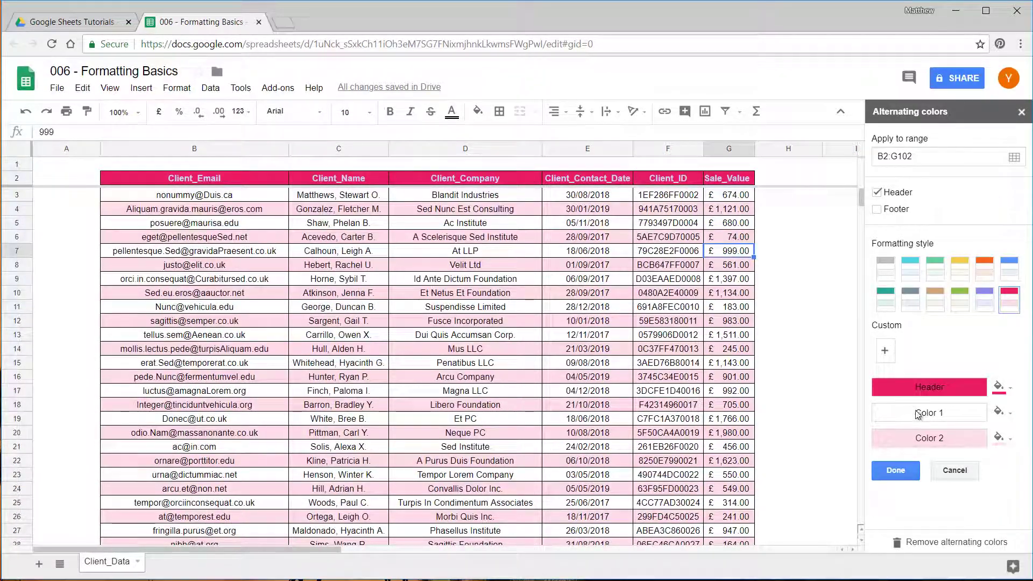
# - Customize the alternating row colors with bright green for Color 1 and cyan for Color 2
pyautogui.click(999, 413)
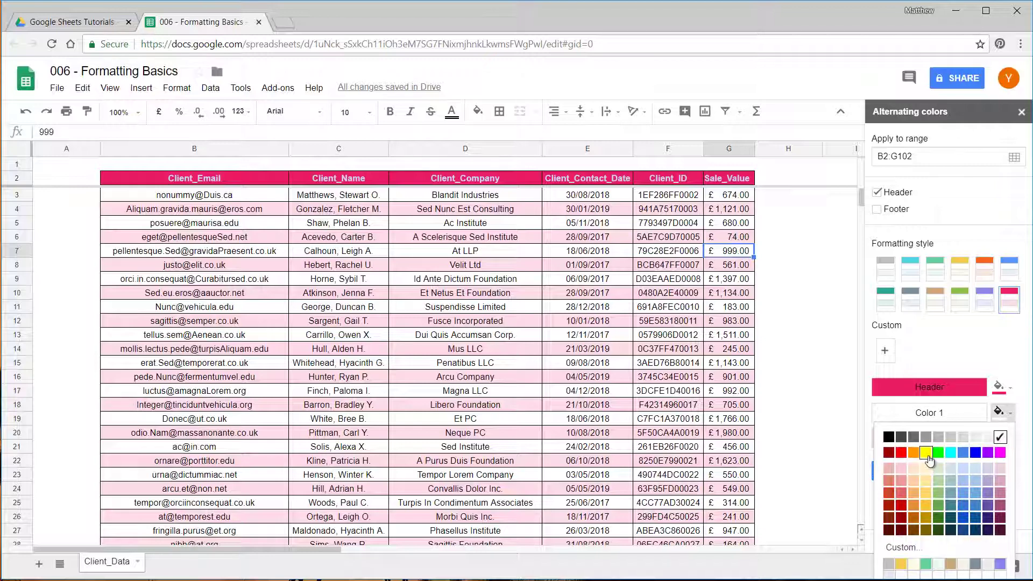
pyautogui.click(938, 452)
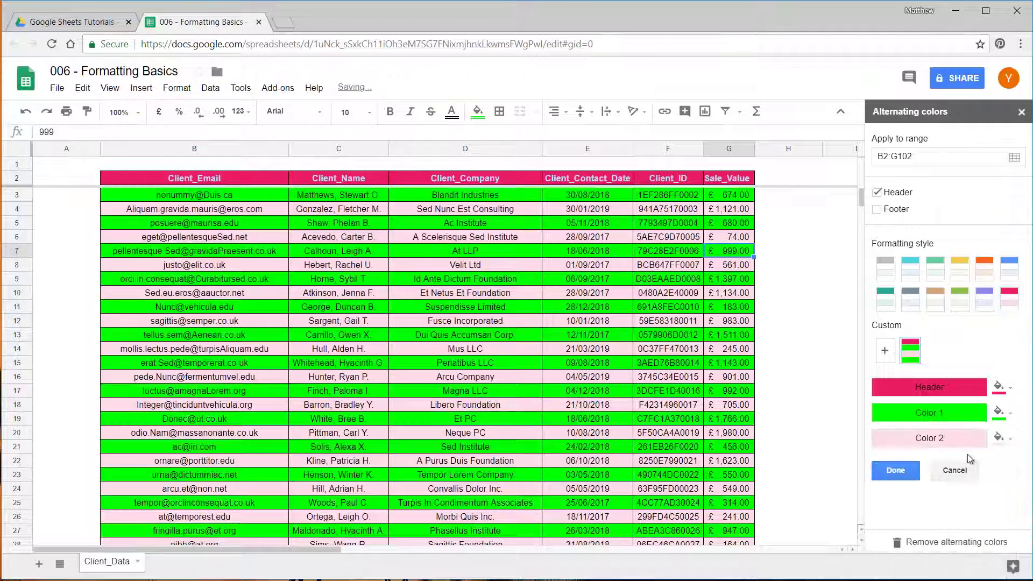
pyautogui.click(1002, 439)
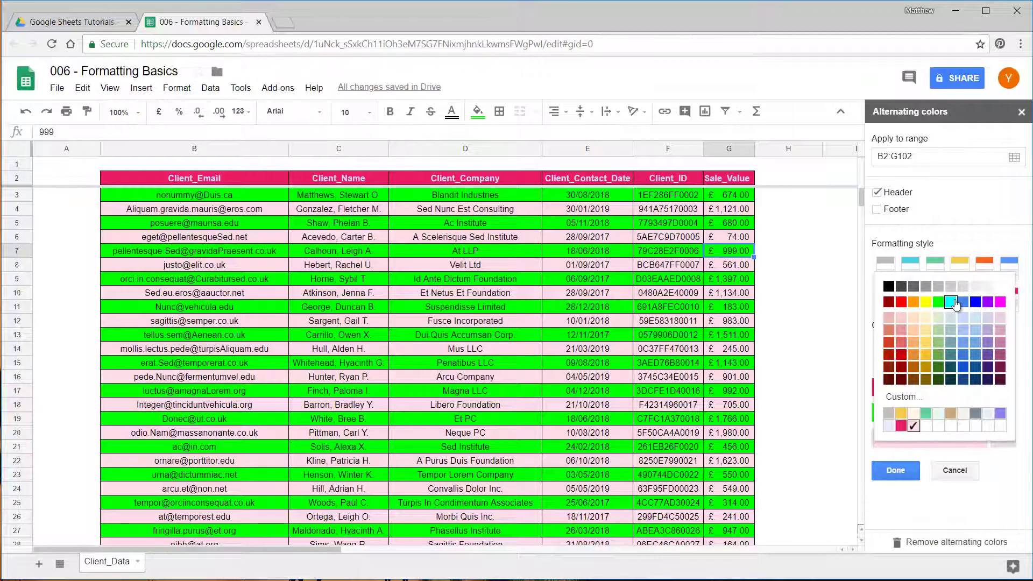
pyautogui.click(950, 301)
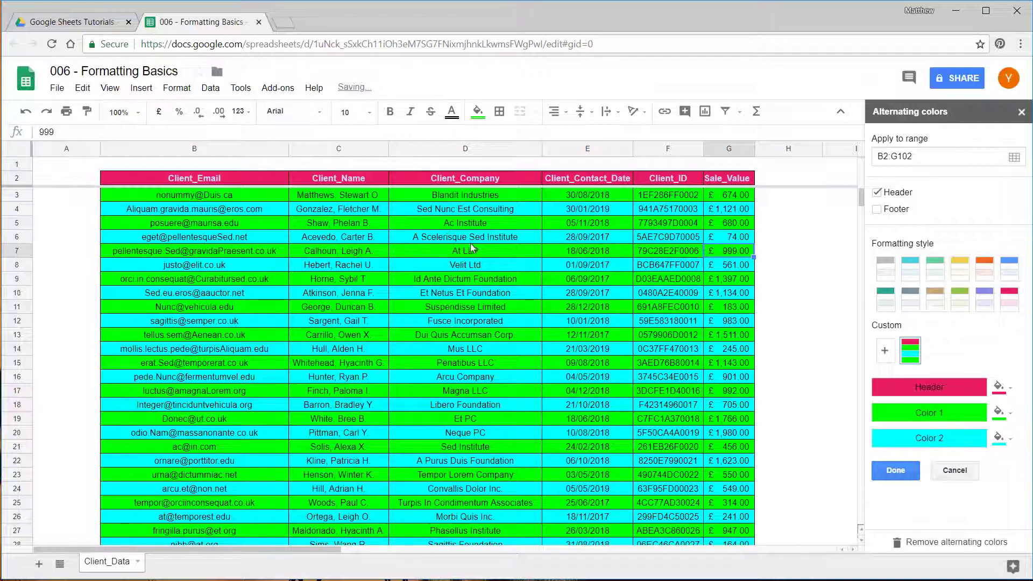
# - Soften the custom banding to light yellow for Color 1 and light green for Color 2, with an orange header
pyautogui.click(1001, 413)
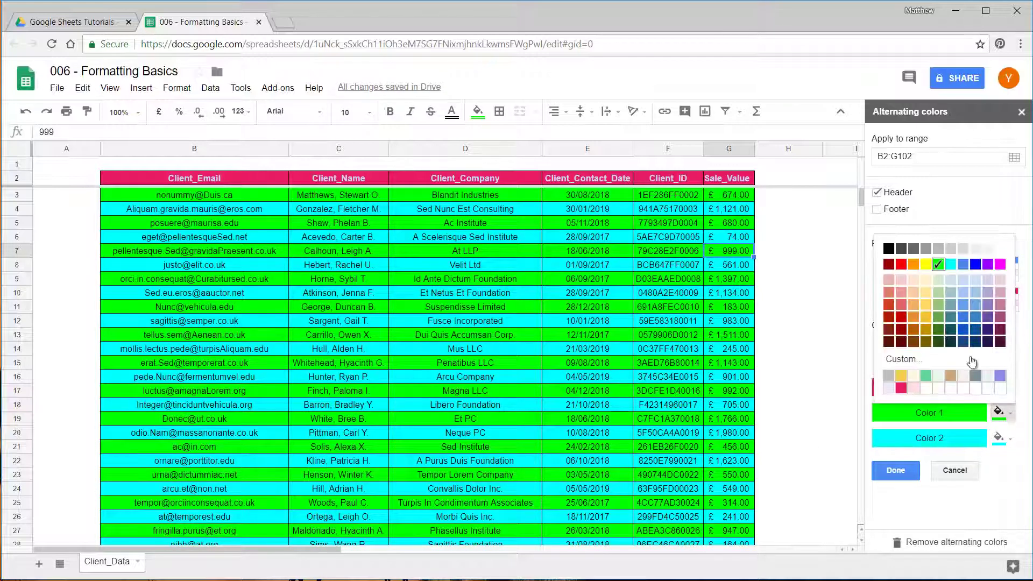
pyautogui.click(925, 279)
pyautogui.click(1002, 438)
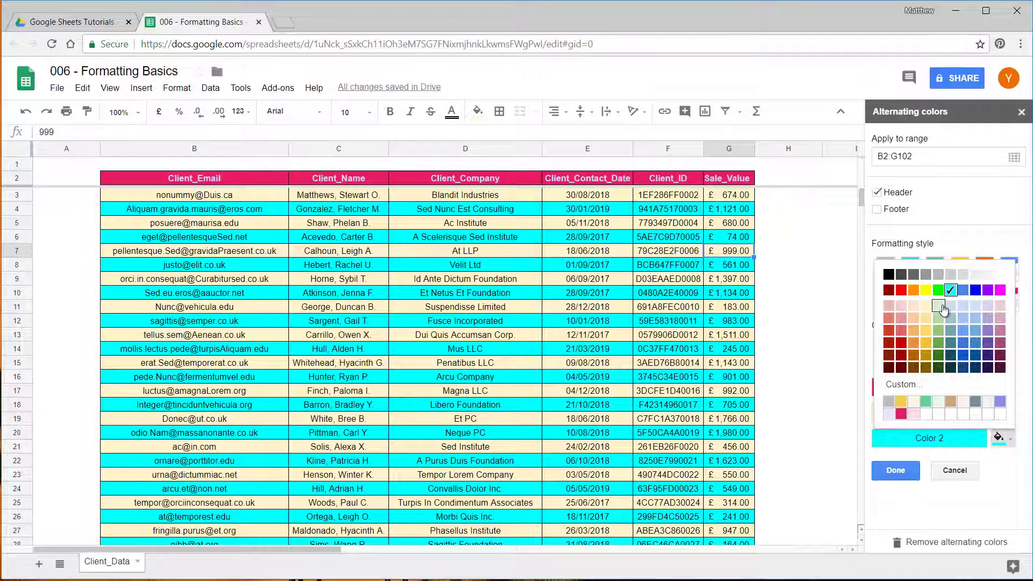
pyautogui.click(940, 306)
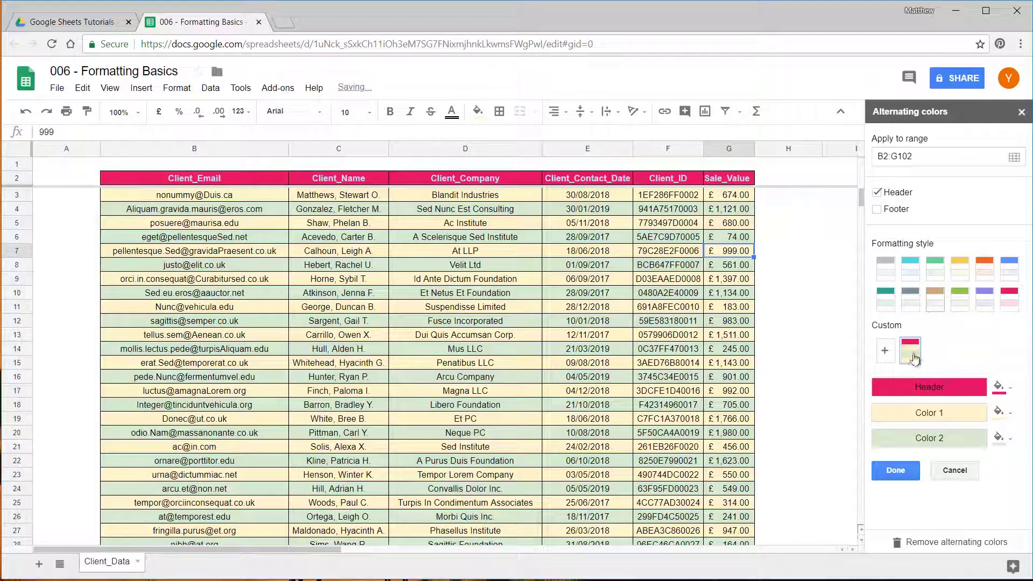
pyautogui.click(998, 387)
pyautogui.click(911, 424)
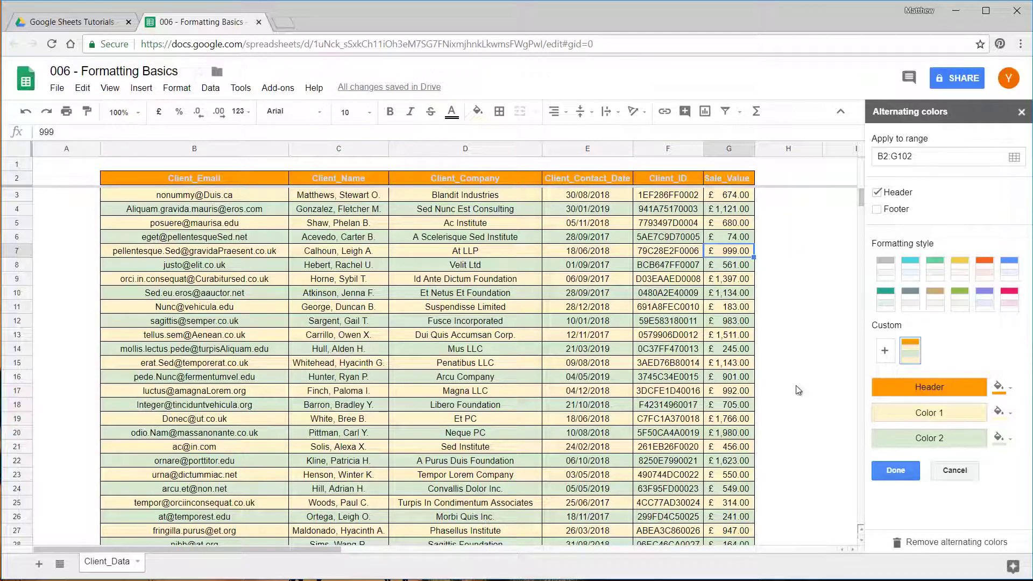
# - Switch the table's alternating colors to the slate-gray preset style
pyautogui.click(893, 269)
pyautogui.click(910, 299)
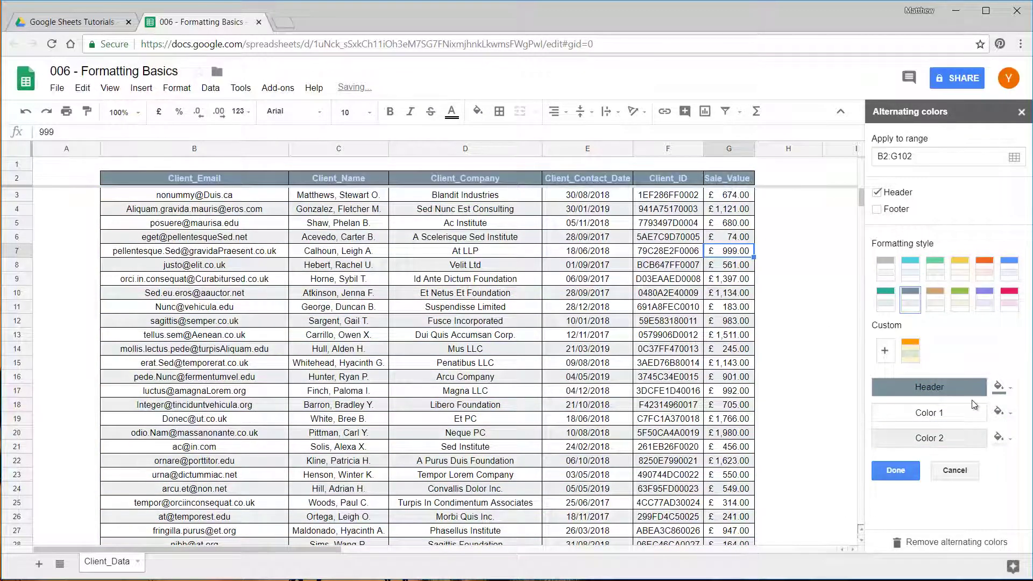
# - Set the text color of the header cells B2:G2 to near-white and check the table's look
pyautogui.click(734, 179)
pyautogui.keyDown('shift'); pyautogui.click(195, 184); pyautogui.keyUp('shift')
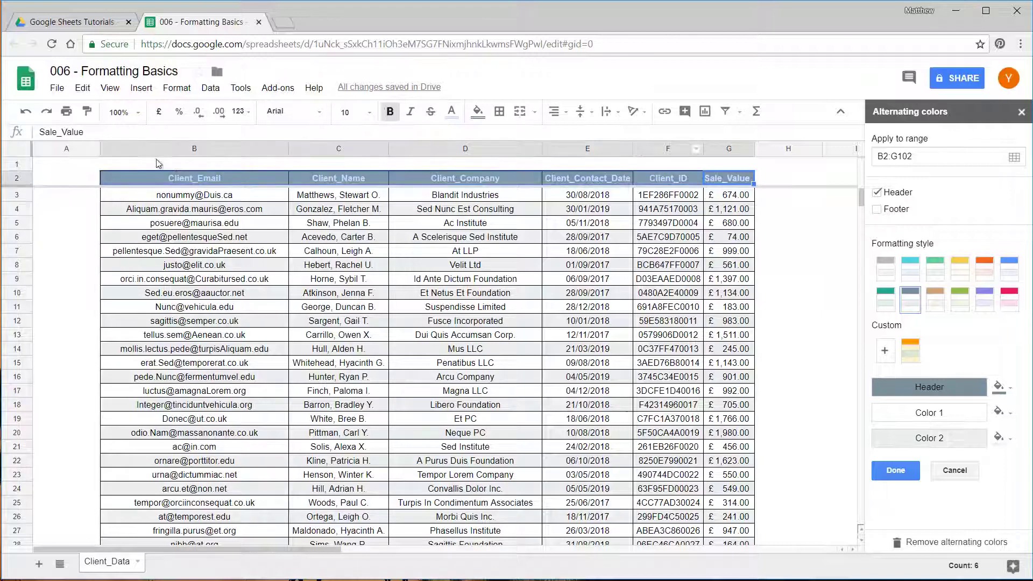
pyautogui.click(451, 113)
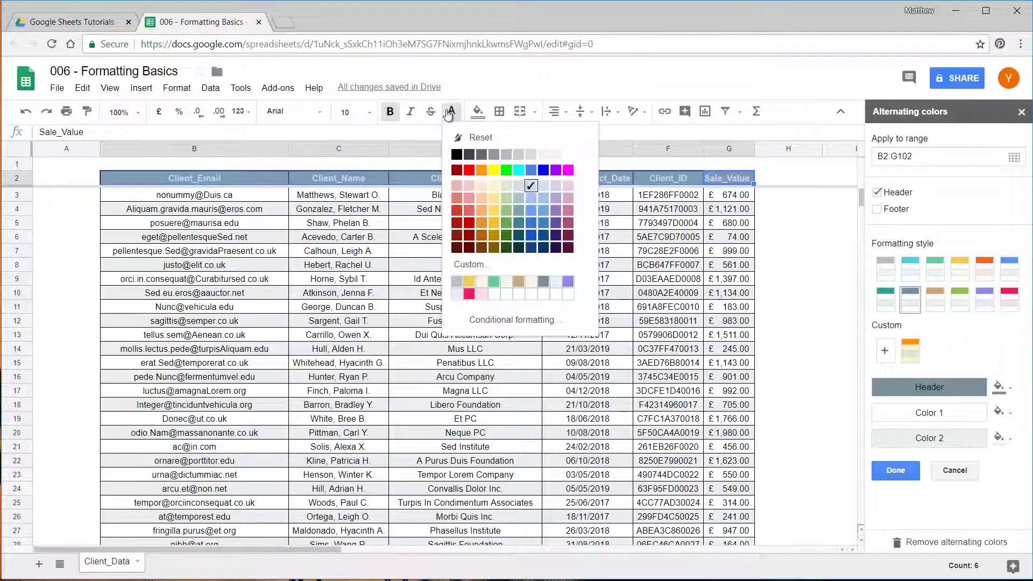
pyautogui.click(555, 155)
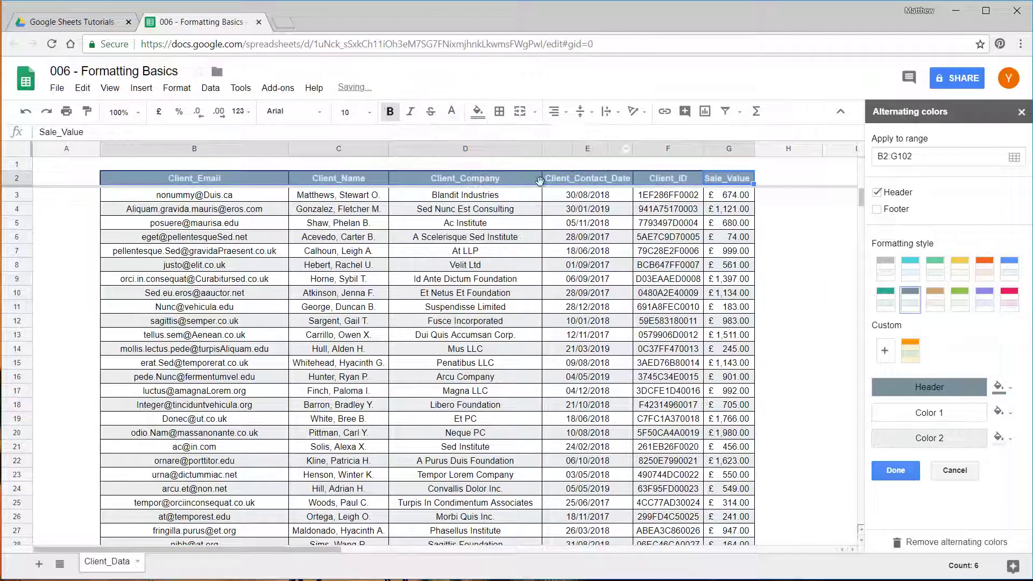
pyautogui.click(465, 279)
pyautogui.scroll(-8, 705, 263)
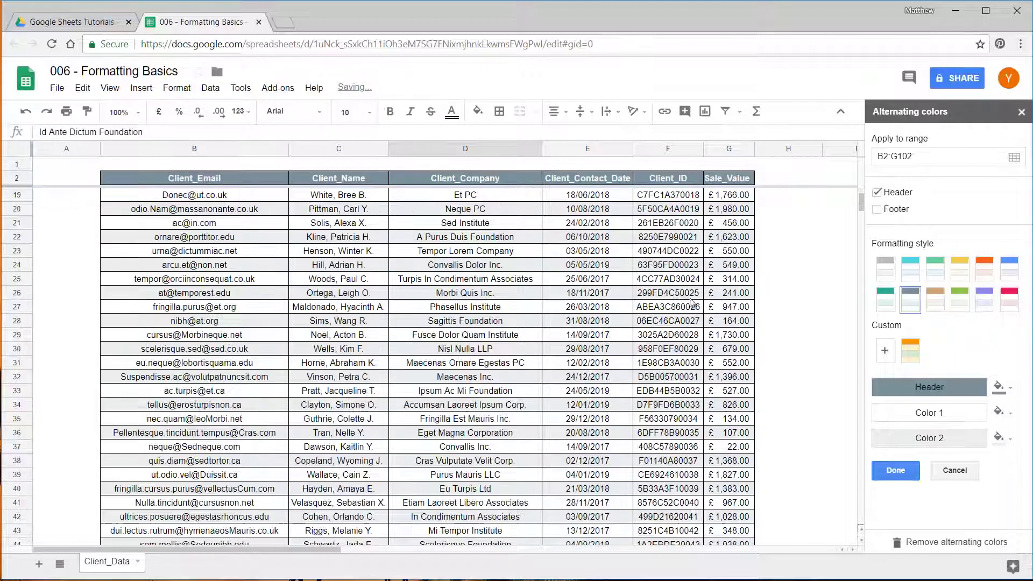
pyautogui.scroll(8, 681, 301)
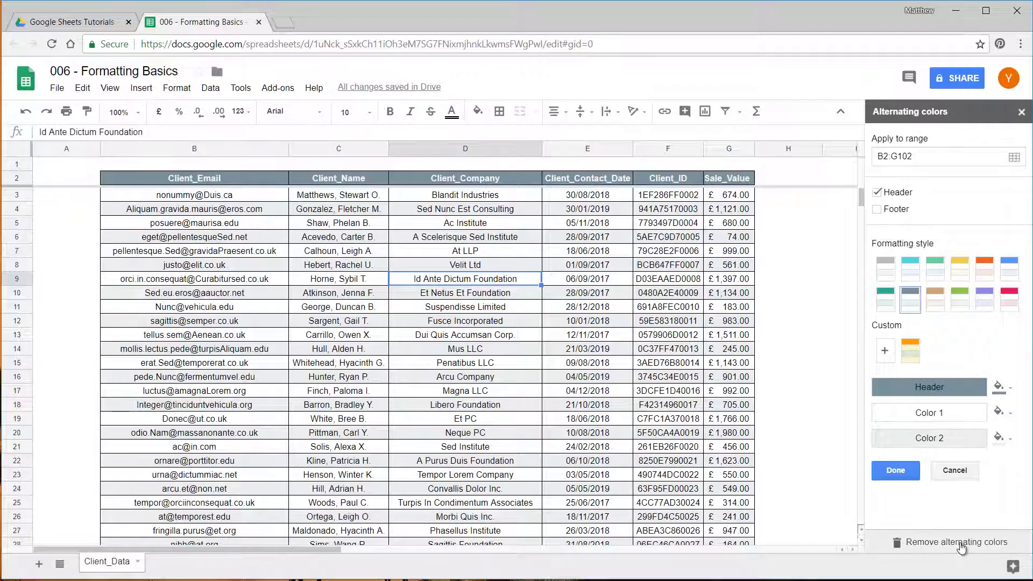
# - Remove the alternating colors from the table and check the rows down the sheet
pyautogui.click(900, 540)
pyautogui.click(513, 250)
pyautogui.click(399, 198)
pyautogui.scroll(-11, 396, 374)
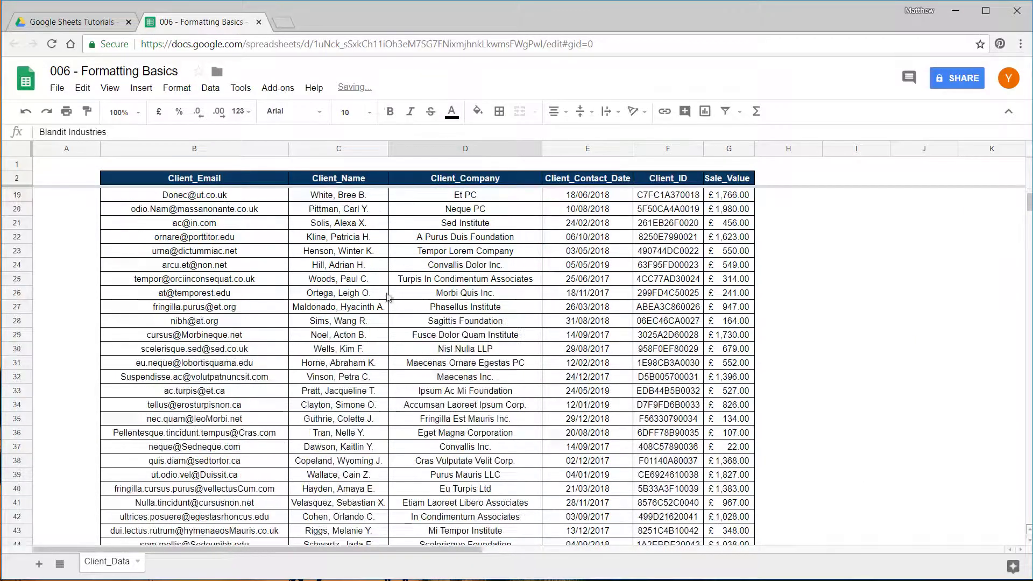
pyautogui.scroll(-17, 396, 374)
pyautogui.scroll(20, 396, 371)
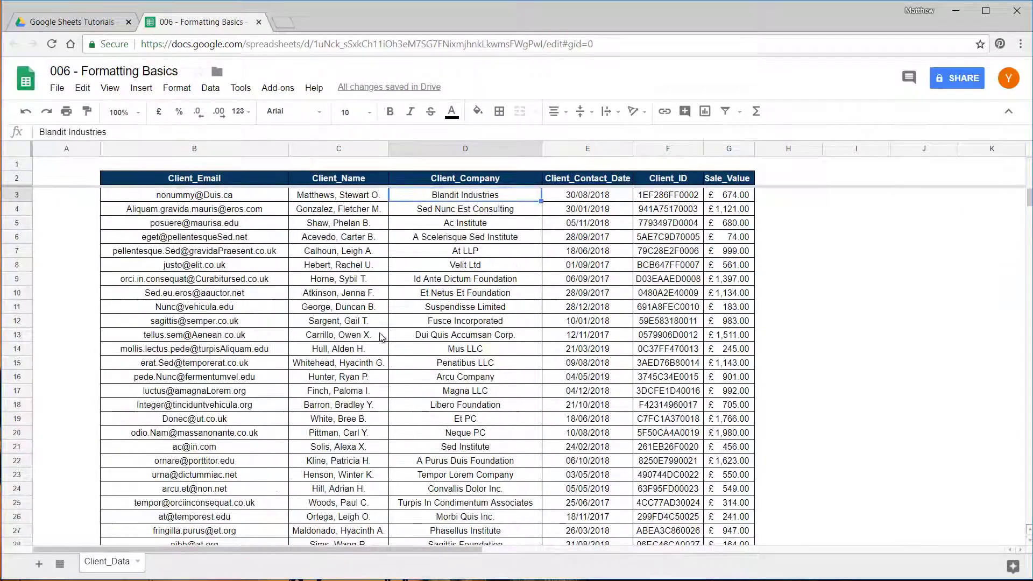
pyautogui.click(241, 241)
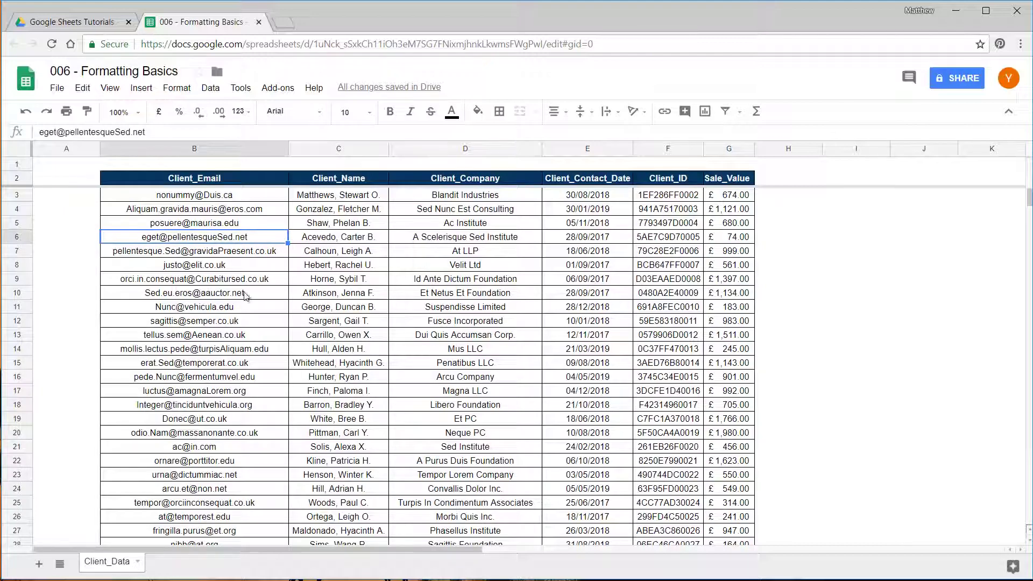
pyautogui.click(459, 267)
pyautogui.click(214, 223)
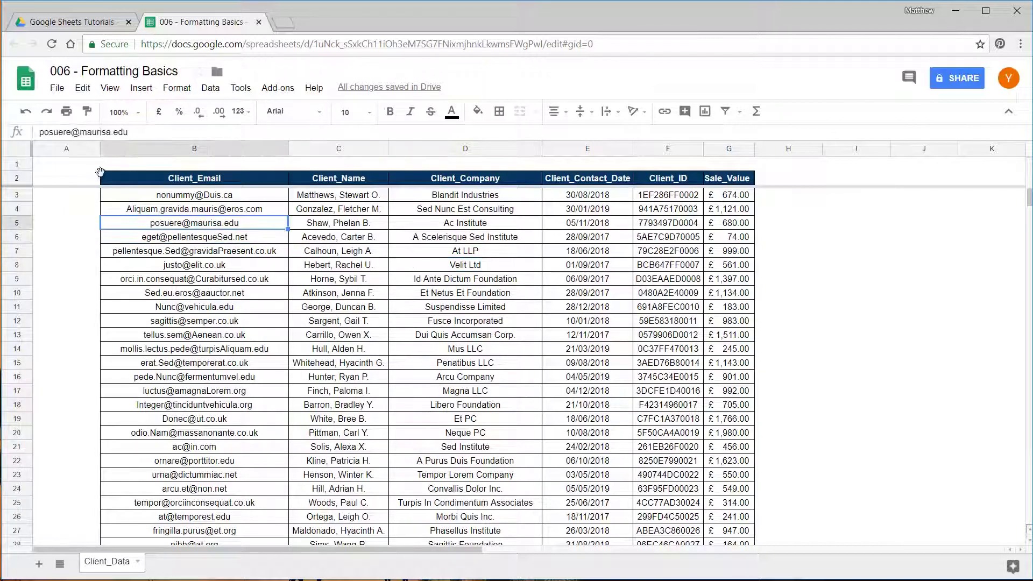
# - Copy the formatting of cell B7 onto the empty cells I4:I19 with Paint format, and undo it
pyautogui.click(190, 252)
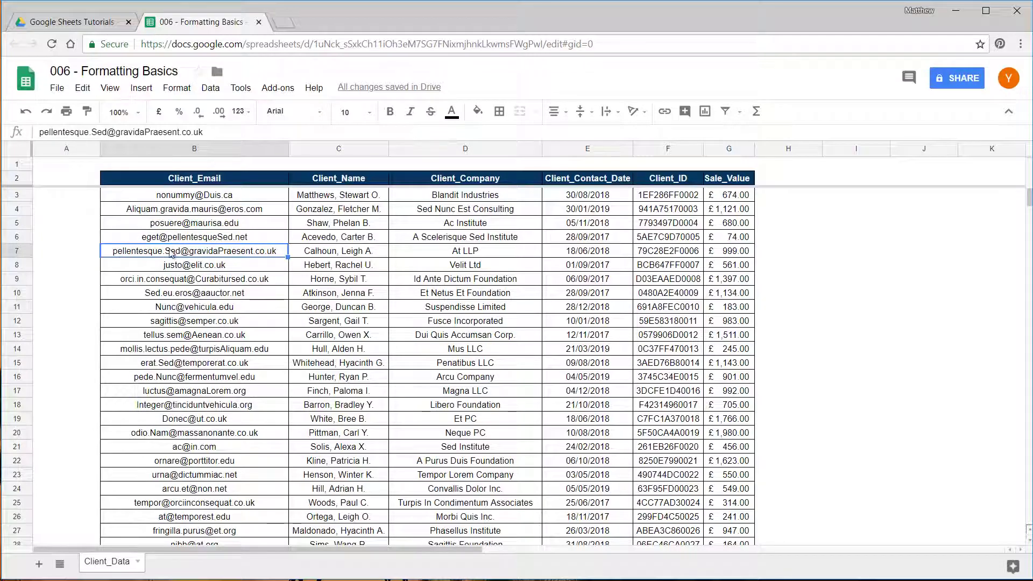
pyautogui.click(87, 111)
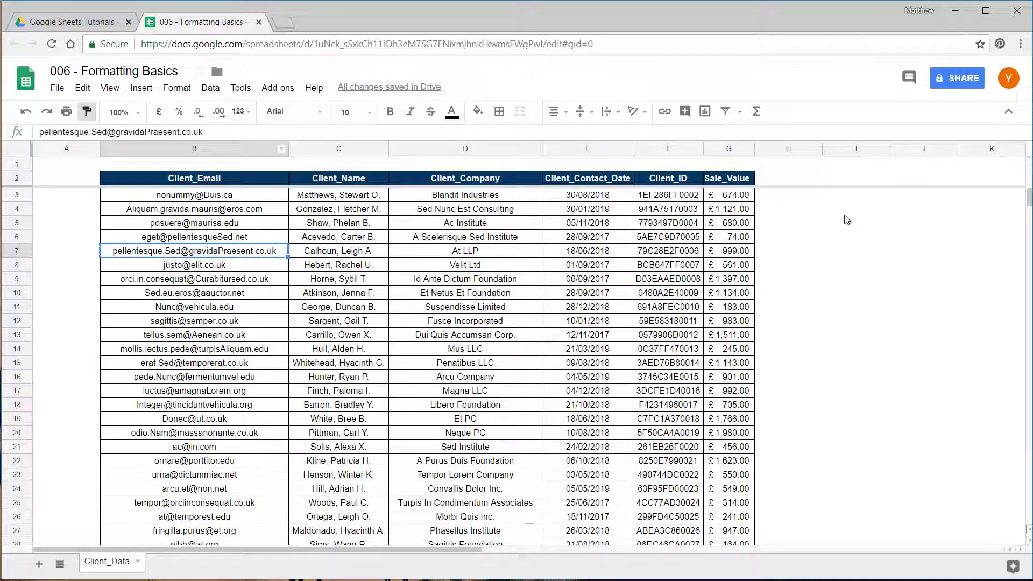
pyautogui.moveTo(847, 215); pyautogui.dragTo(849, 419)
pyautogui.moveTo(924, 265); pyautogui.dragTo(931, 504)
pyautogui.moveTo(855, 447); pyautogui.dragTo(860, 531)
pyautogui.click(931, 340)
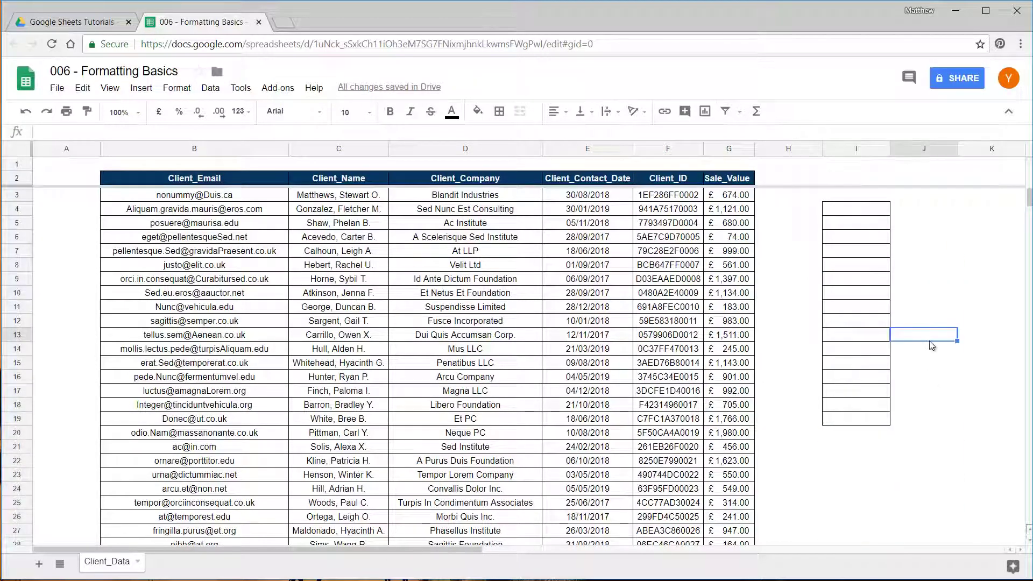
pyautogui.click(186, 253)
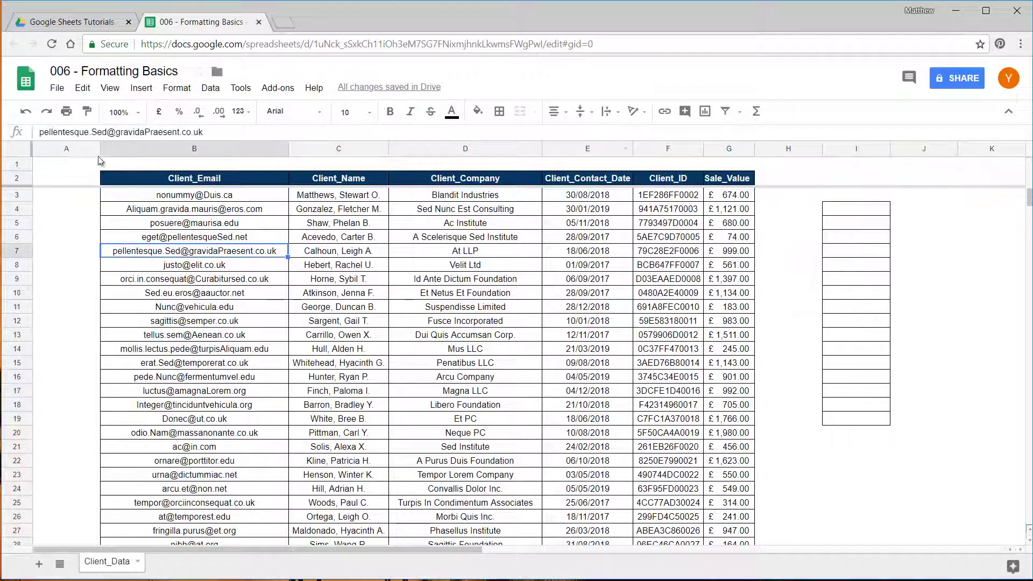
pyautogui.click(248, 212)
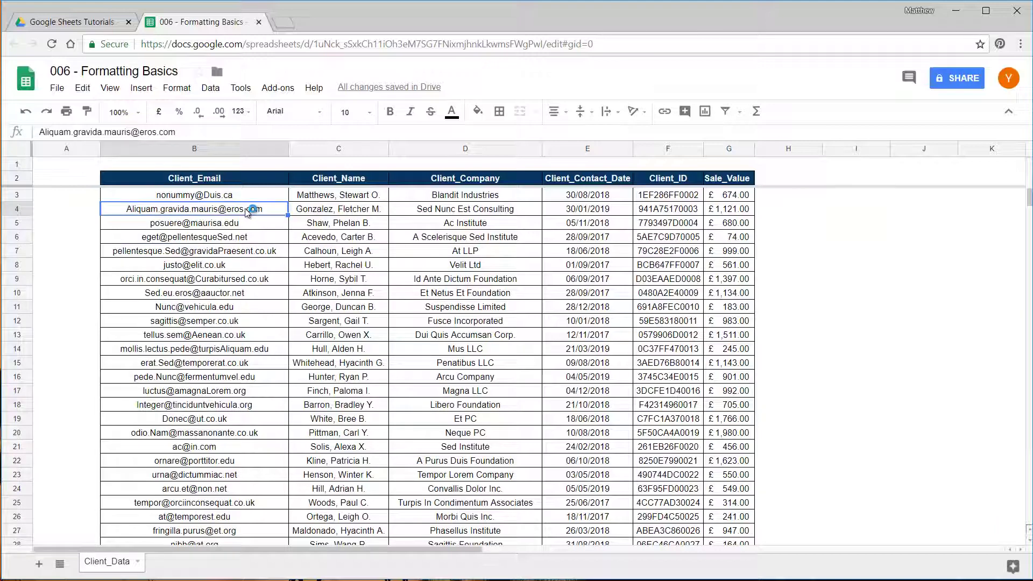